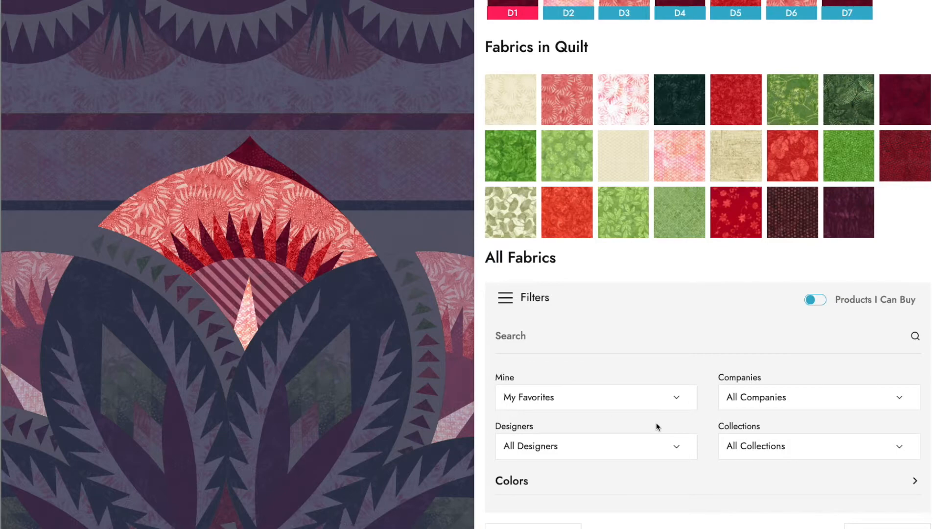
scroll(658, 427, "down", 2)
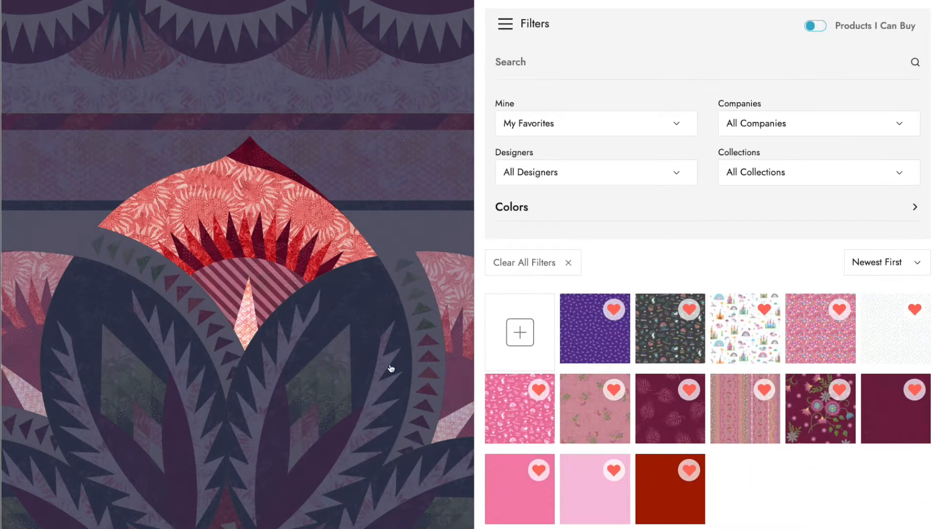
left_click(325, 267)
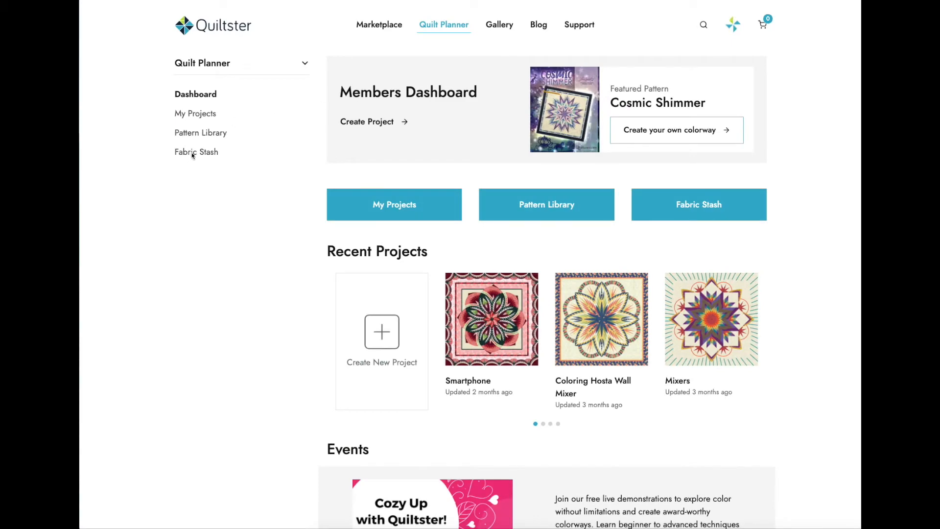
Open the Fabric Stash and look through the newest fabrics
left_click(193, 155)
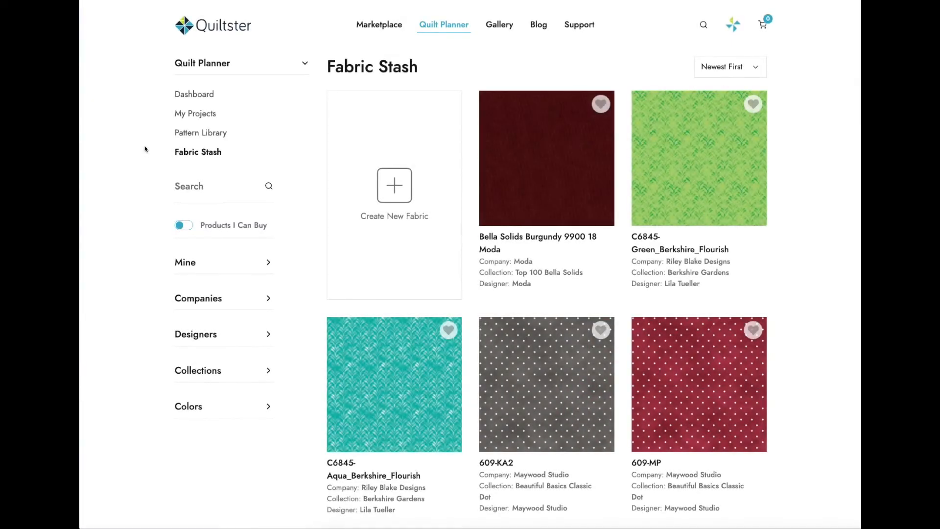
scroll(624, 231, "down", 3)
scroll(431, 190, "up", 3)
left_click(203, 371)
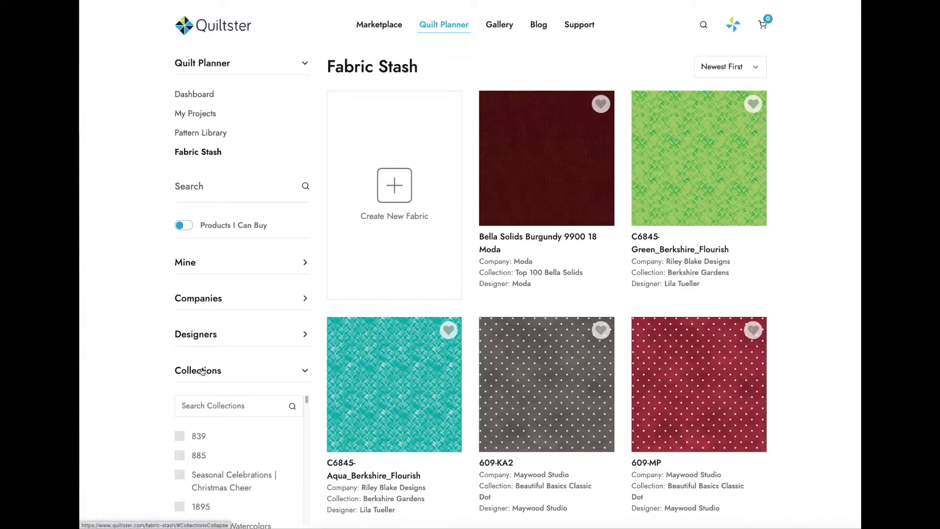
left_click(203, 371)
left_click(204, 188)
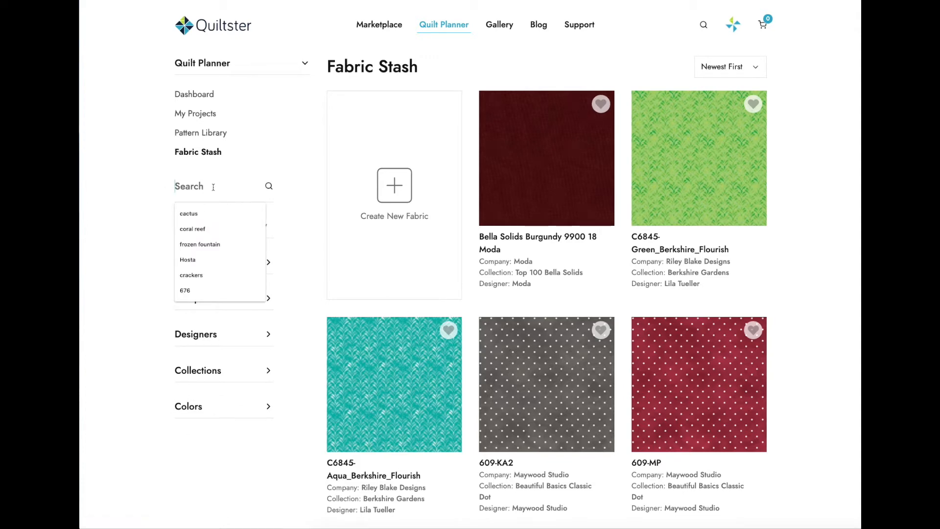
left_click(141, 209)
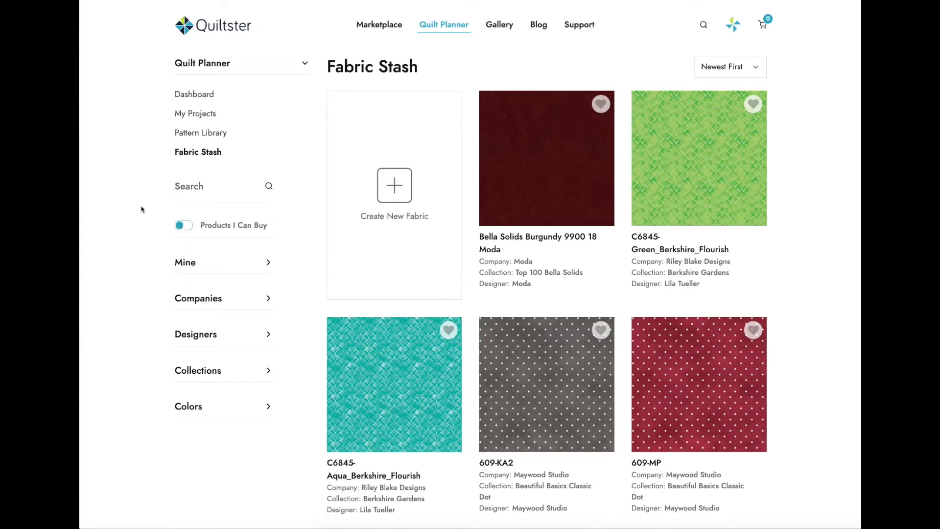
Search the companies for "rile" and filter the fabrics by Riley Blake Designs
left_click(201, 300)
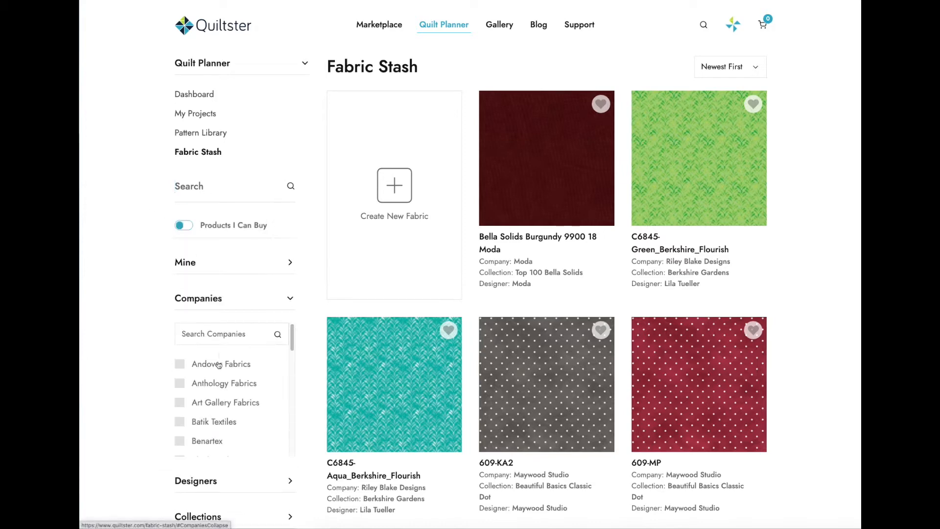
left_click(203, 338)
type("r")
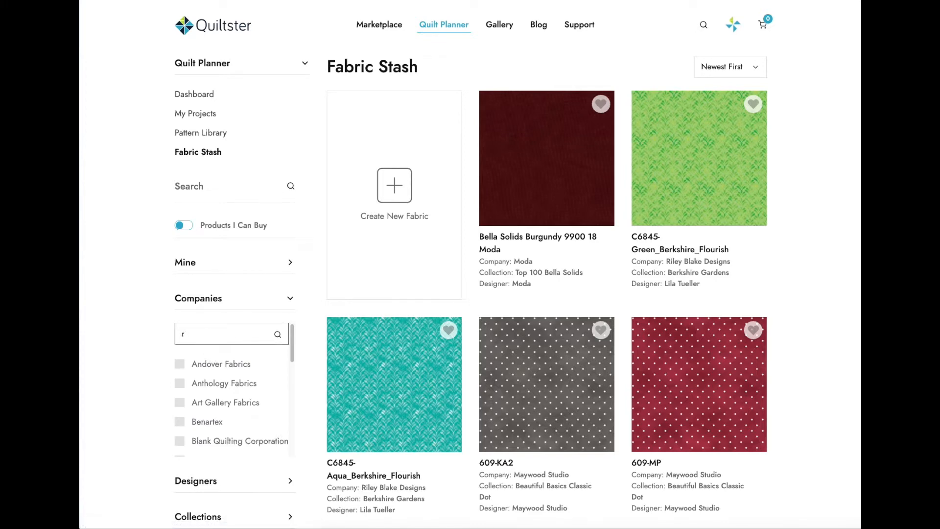
type("ile")
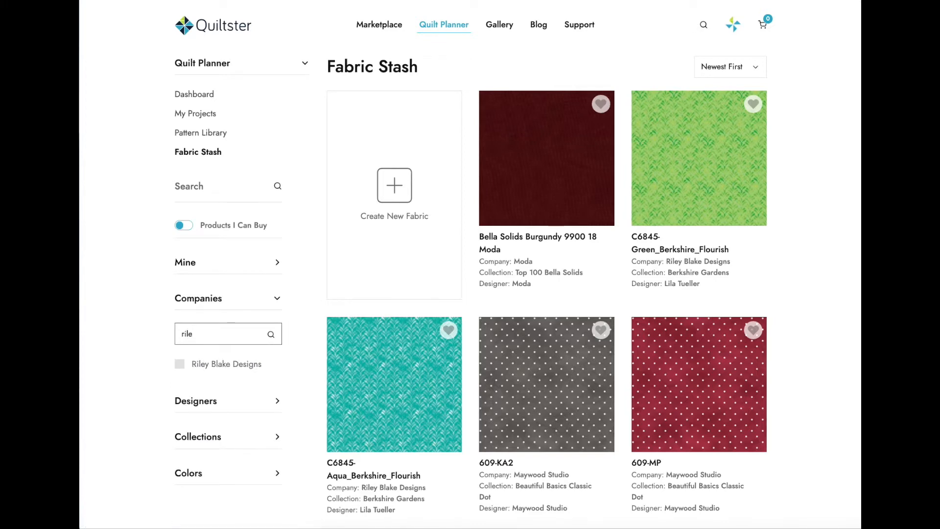
left_click(180, 365)
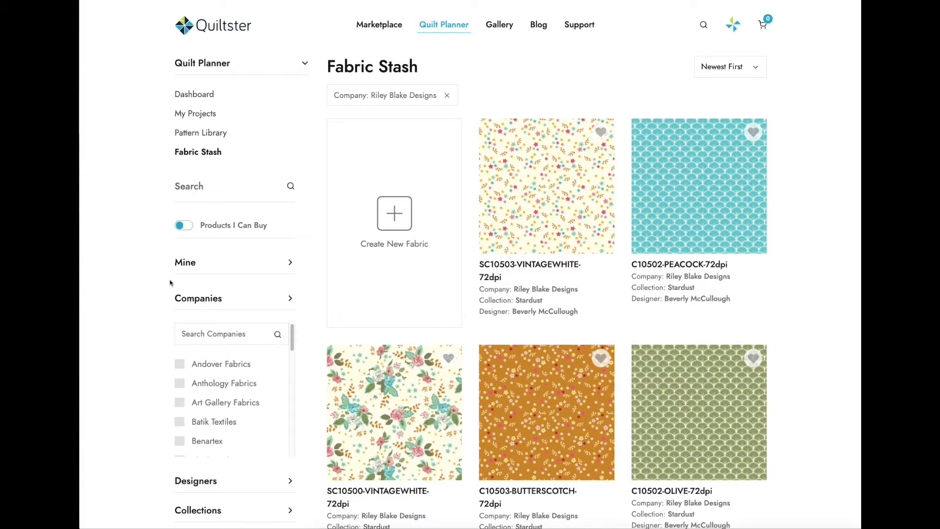
left_click(197, 305)
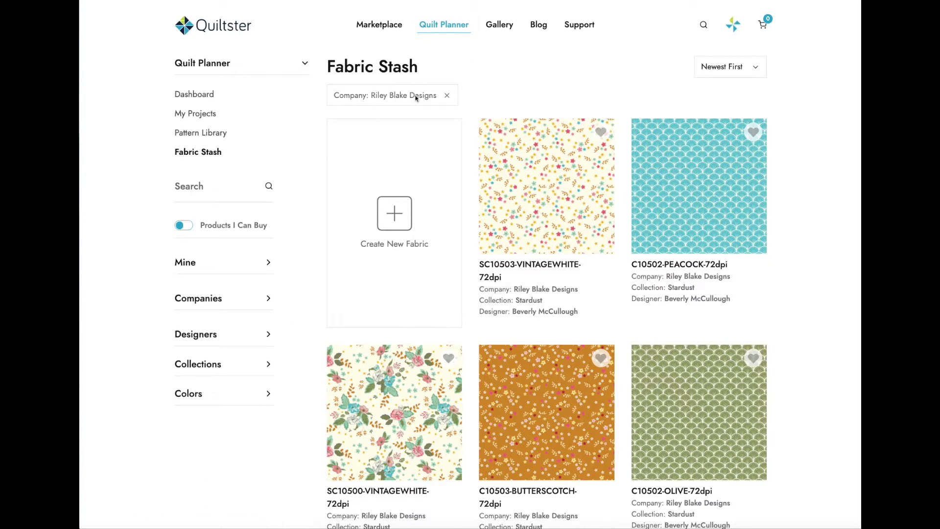
Narrow the Riley Blake Designs fabrics to the Unicorn Kingdom collection
left_click(195, 363)
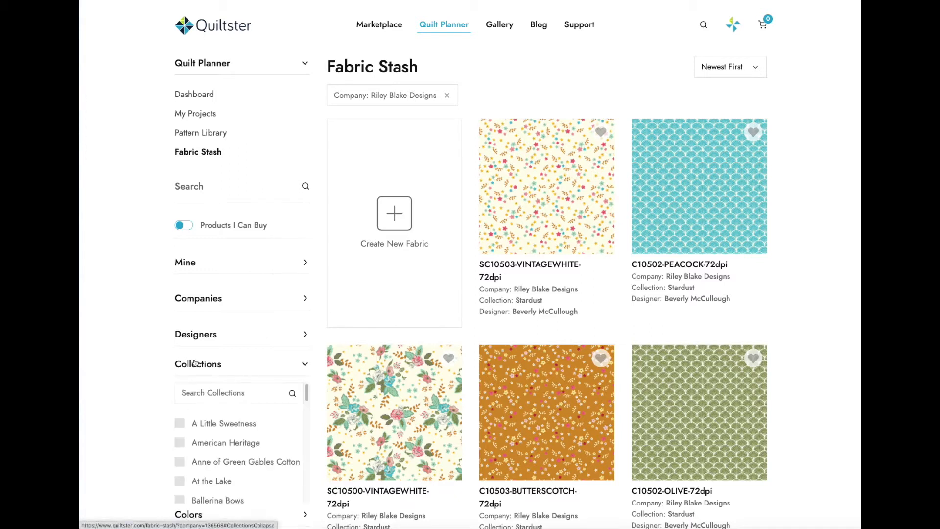
scroll(309, 134, "down", 1)
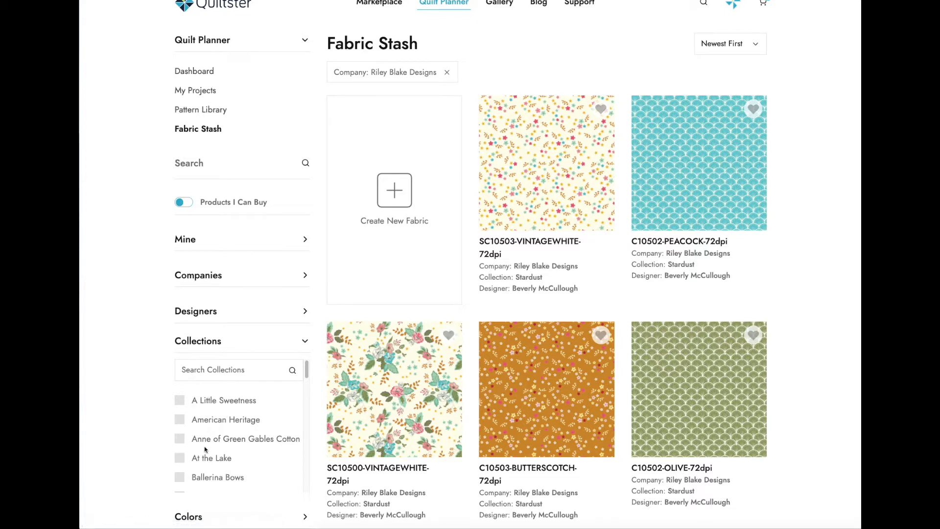
scroll(210, 431, "down", 2)
scroll(210, 427, "up", 2)
scroll(213, 429, "down", 15)
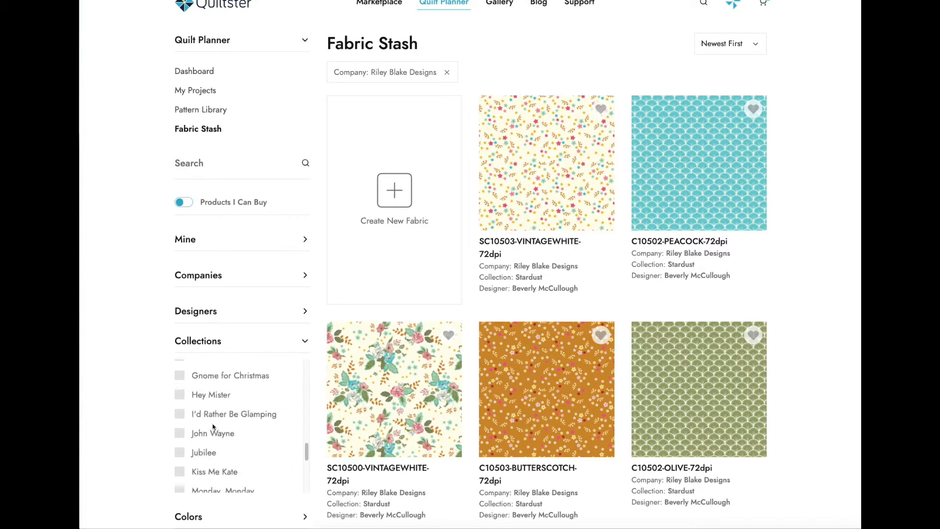
scroll(214, 425, "down", 4)
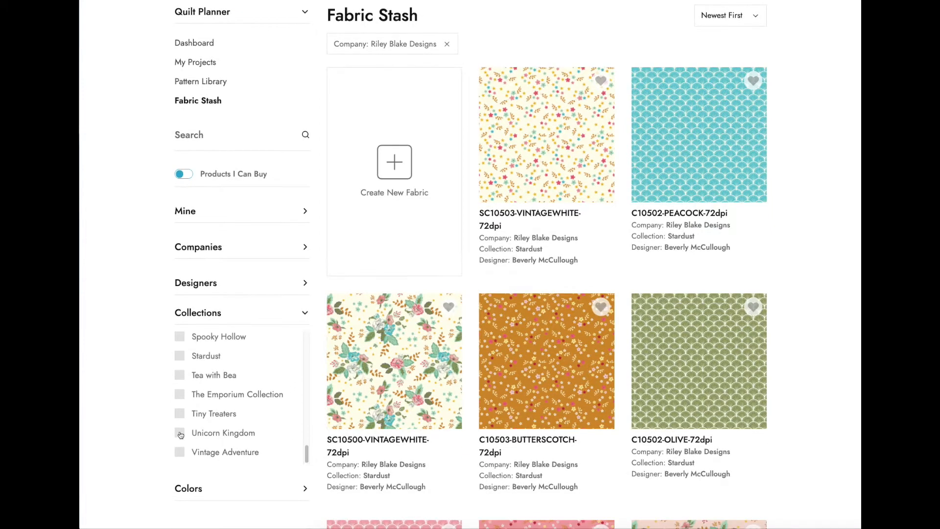
left_click(179, 434)
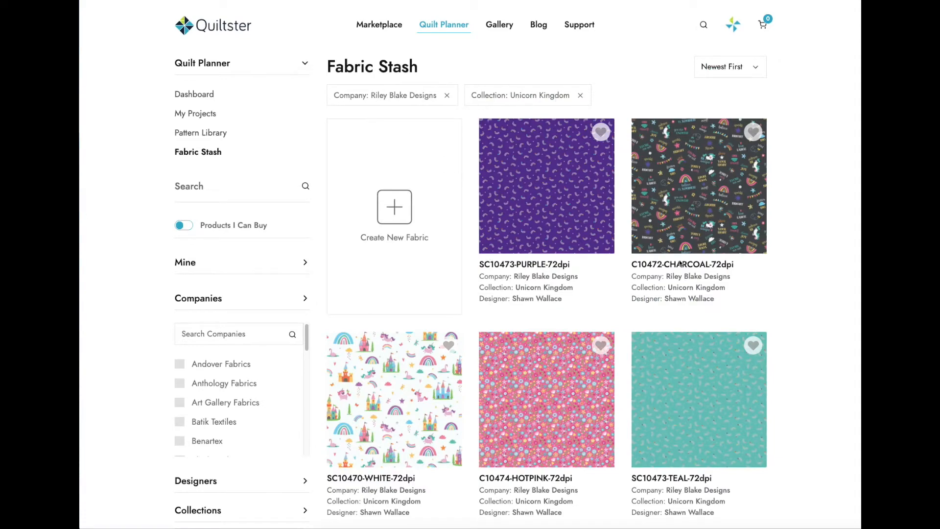
Look through the Unicorn Kingdom fabrics and favorite C10474-HOTPINK-72dpi from its detail view
scroll(723, 272, "down", 8)
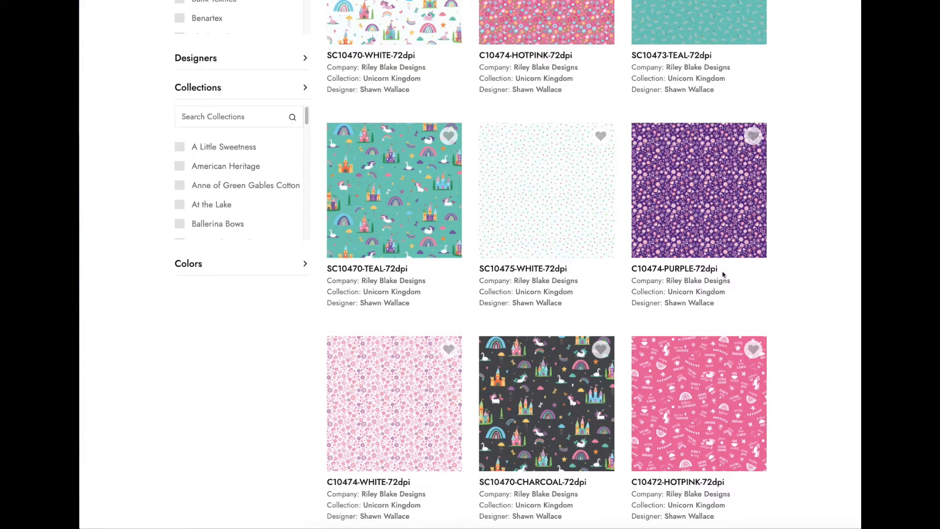
scroll(723, 274, "down", 10)
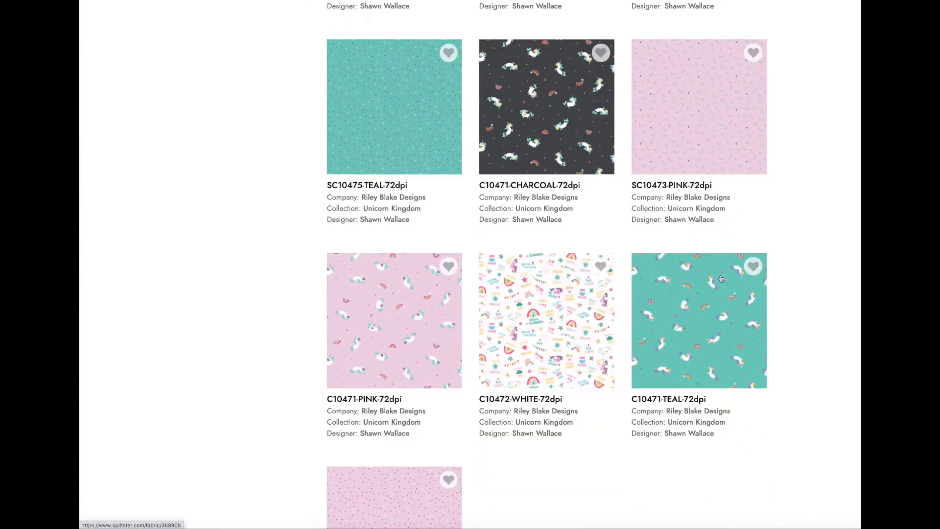
scroll(721, 279, "up", 14)
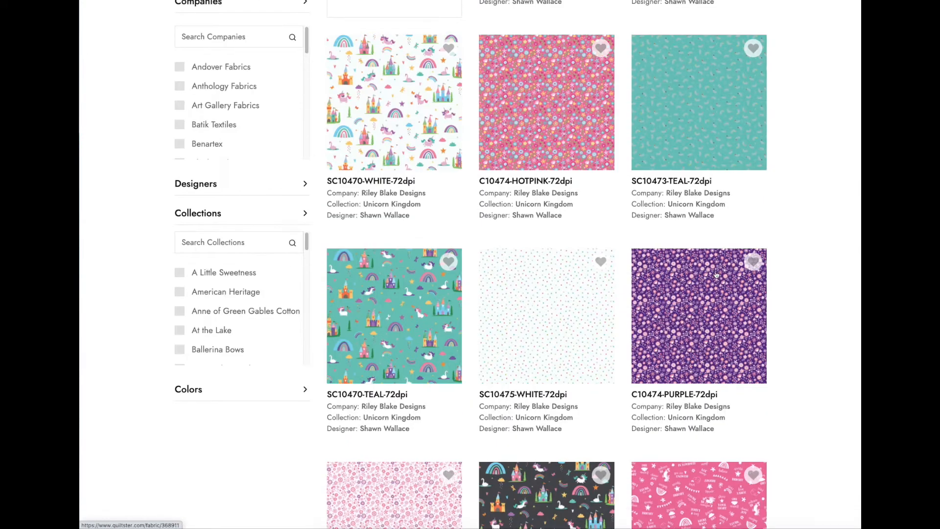
left_click(542, 100)
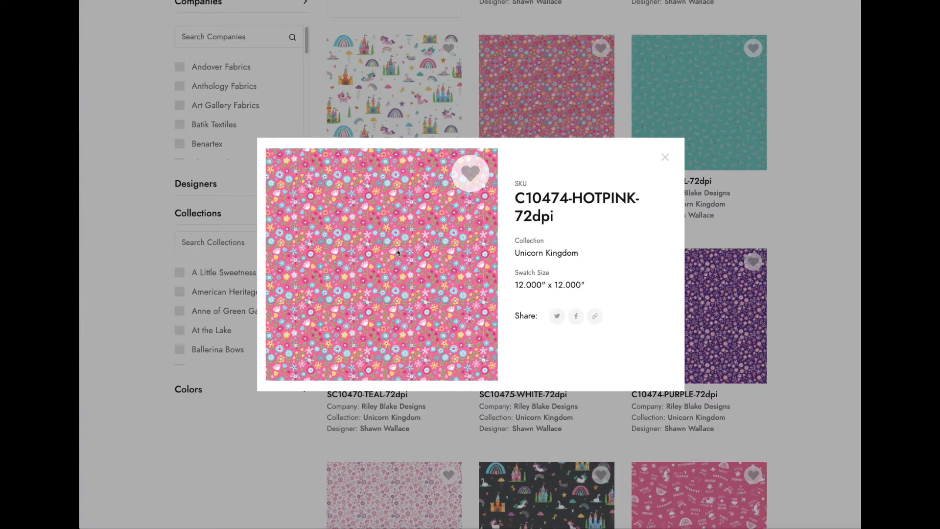
left_click(471, 175)
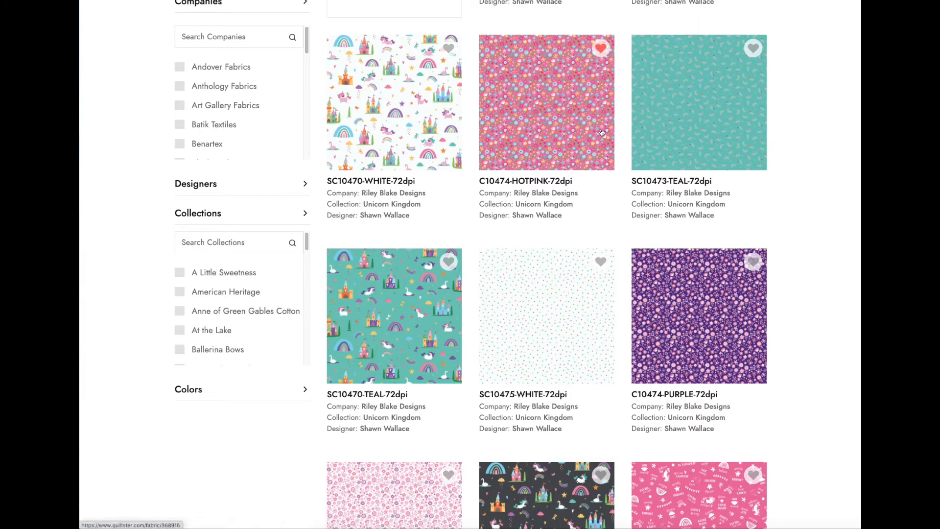
Favorite the SC10473-PURPLE, C10472-CHARCOAL and SC10470-WHITE fabrics directly in the fabric list
scroll(602, 133, "up", 3)
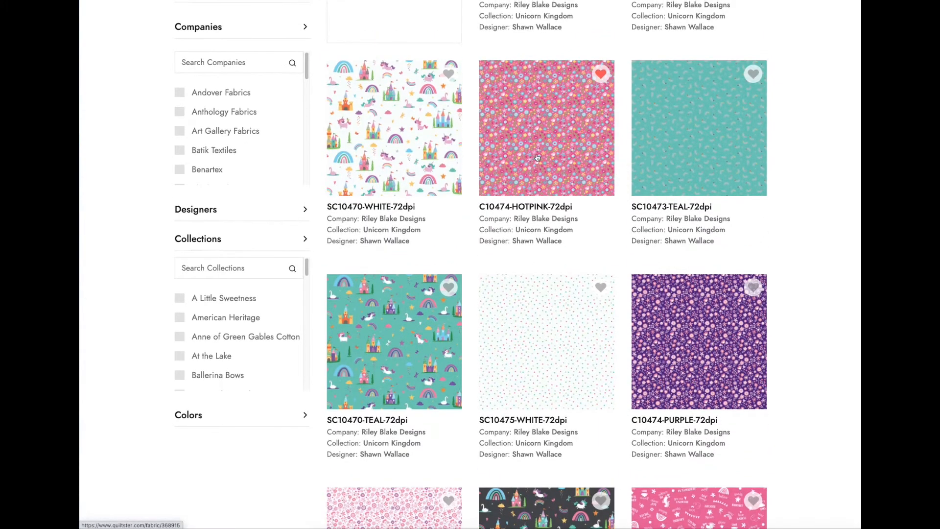
scroll(527, 158, "up", 2)
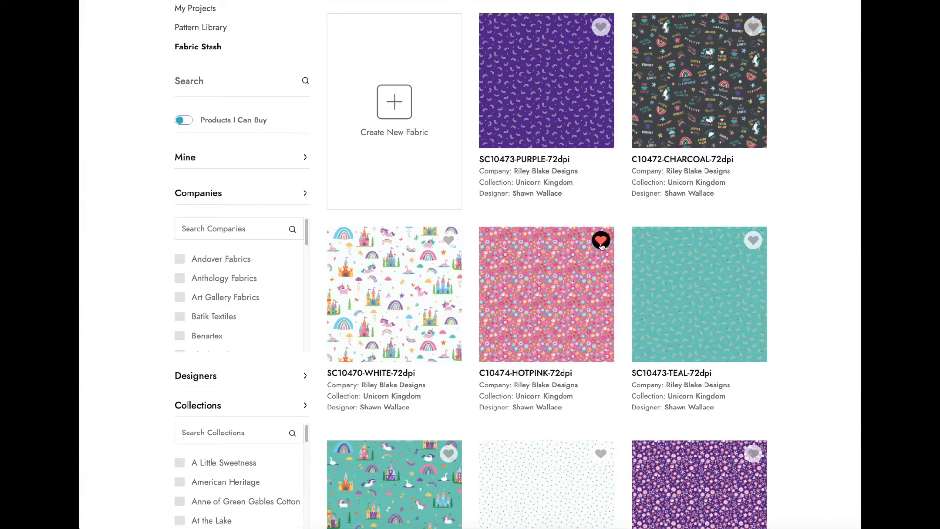
scroll(553, 222, "up", 3)
left_click(601, 132)
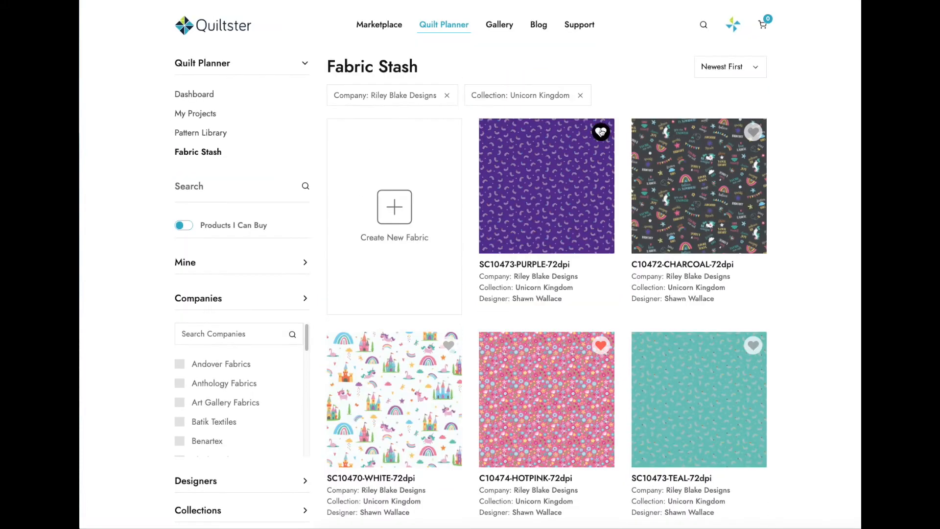
left_click(754, 132)
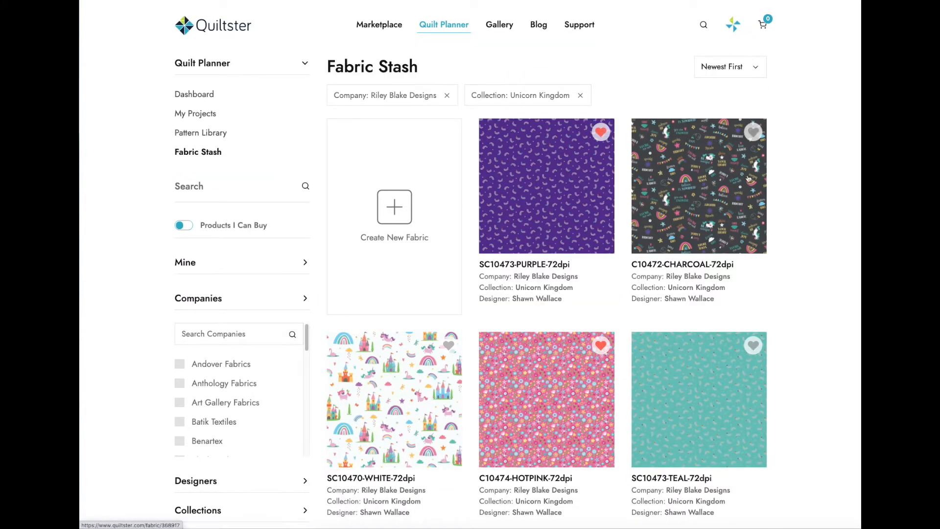
left_click(448, 345)
left_click(435, 390)
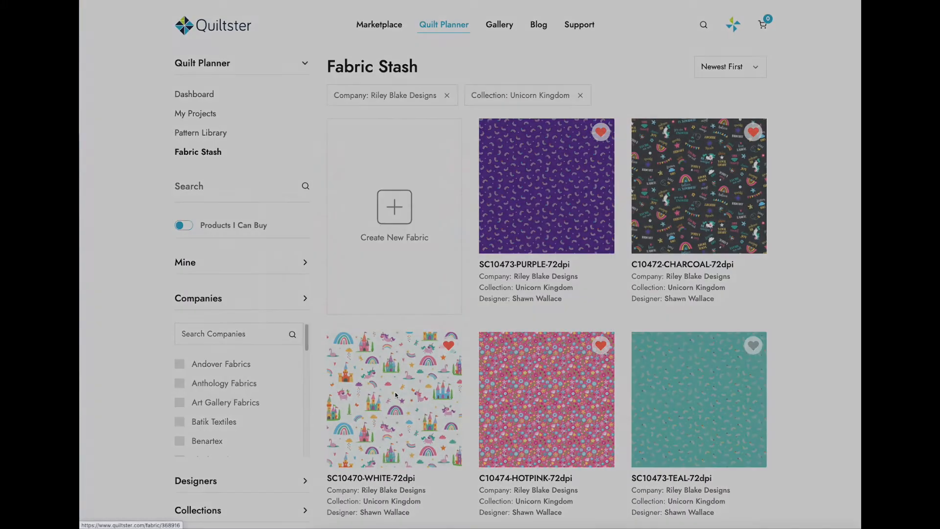
left_click(665, 157)
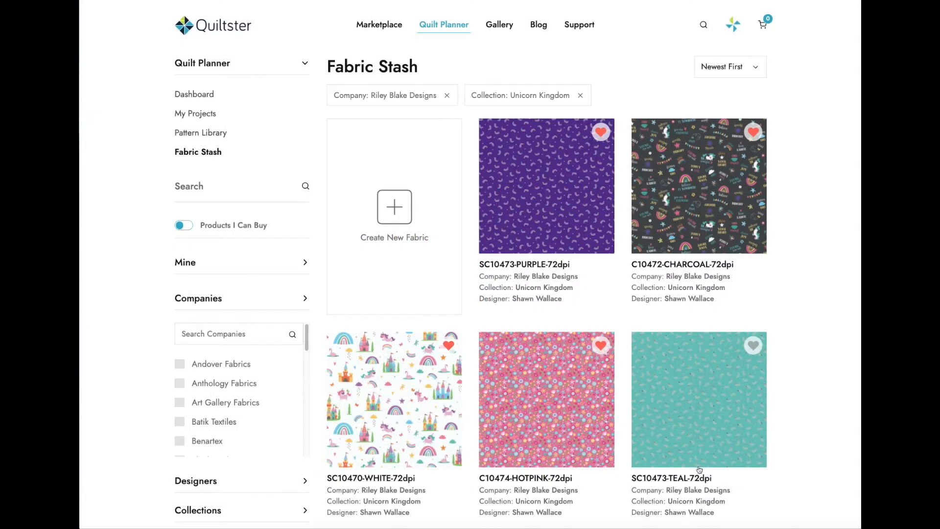
Add the SC10475-WHITE and C10472-HOTPINK fabrics to the favorites
scroll(661, 412, "down", 3)
scroll(658, 408, "down", 3)
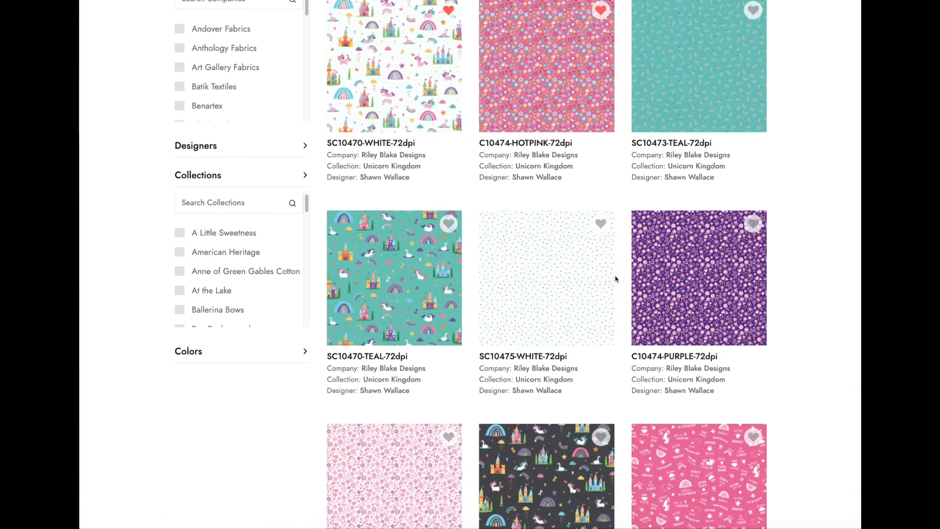
left_click(601, 223)
scroll(571, 260, "up", 2)
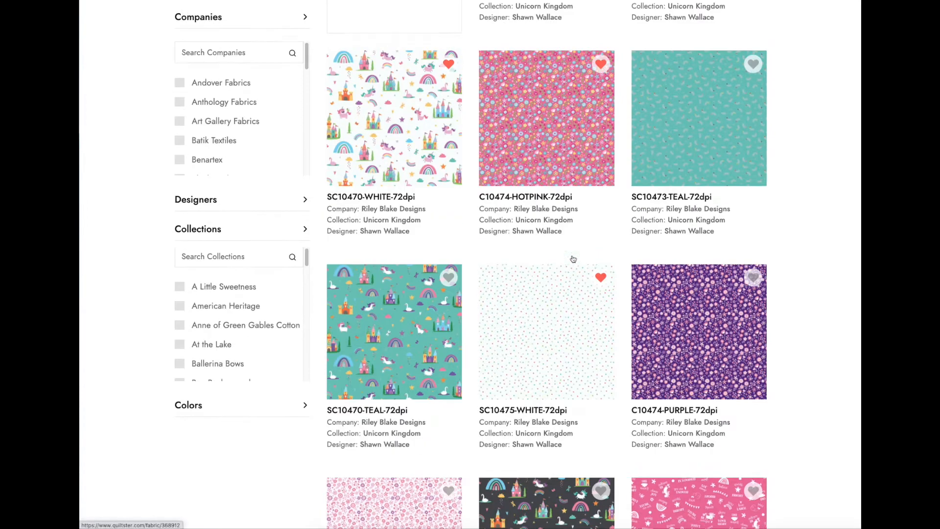
scroll(505, 350, "down", 2)
scroll(504, 349, "down", 1)
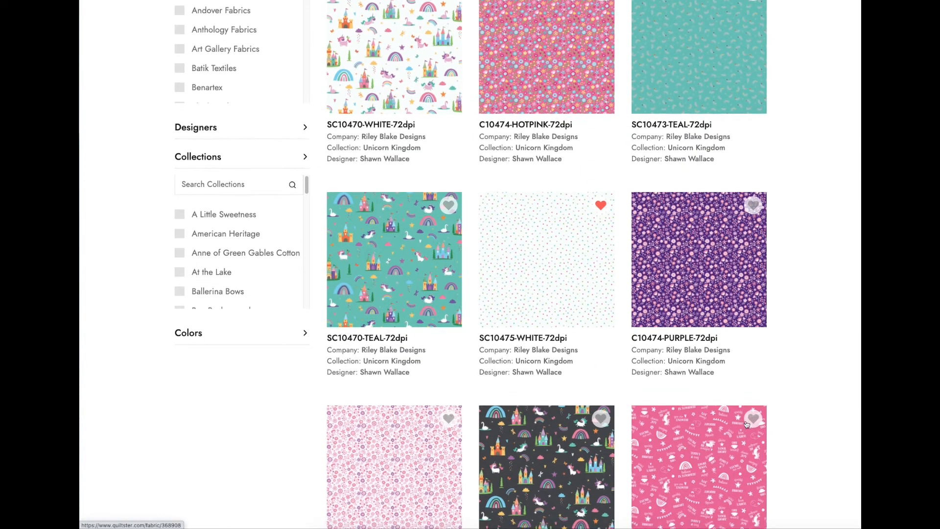
left_click(753, 419)
scroll(608, 183, "up", 1)
scroll(607, 182, "up", 2)
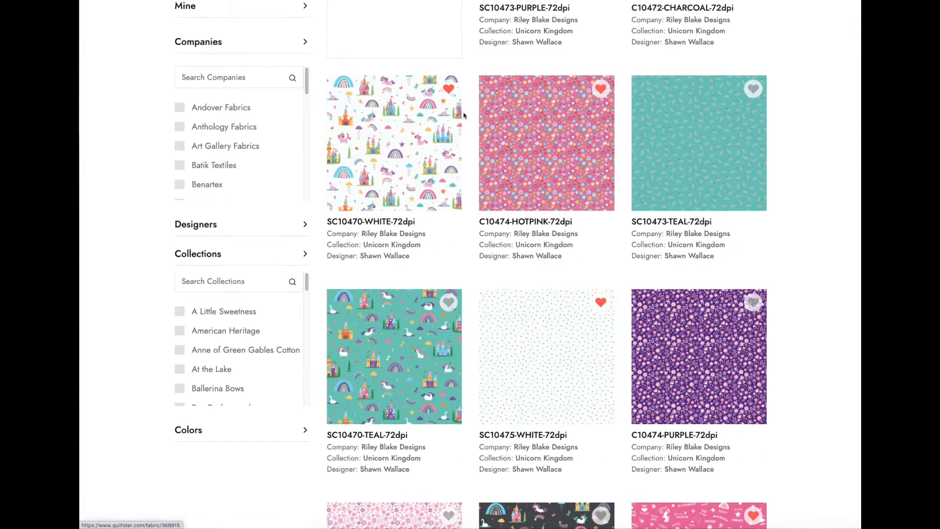
scroll(575, 153, "up", 1)
scroll(575, 153, "up", 5)
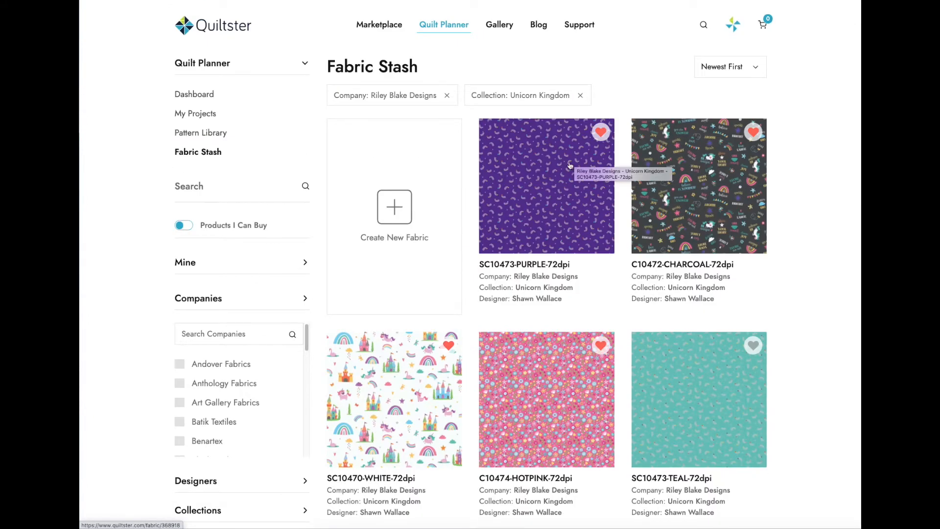
Remove the Riley Blake Designs company filter and the Unicorn Kingdom collection filter
left_click(447, 96)
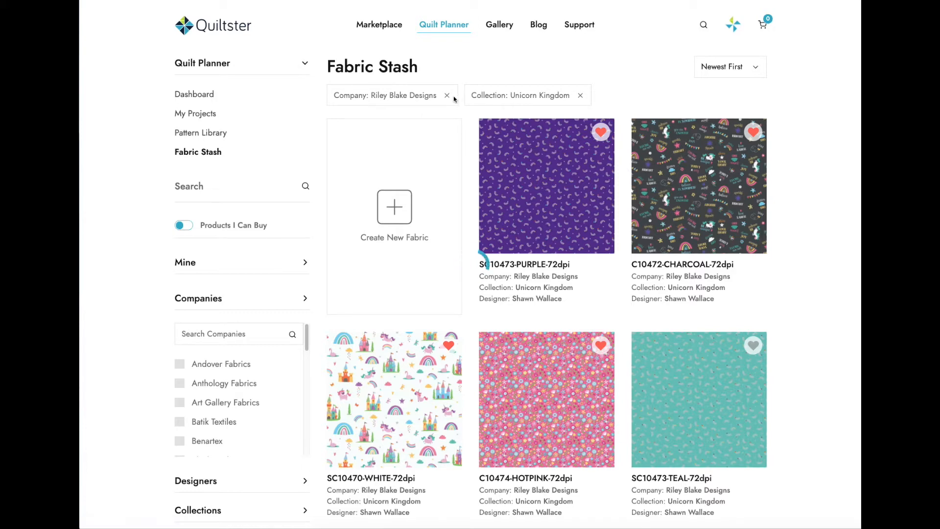
left_click(445, 97)
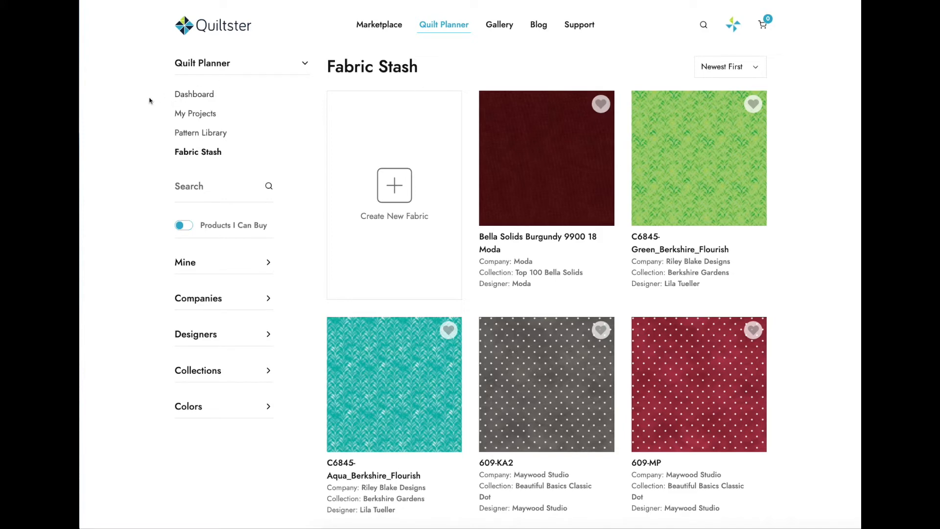
Filter the fabric stash to My Favorites and look through the favorited fabrics
left_click(183, 266)
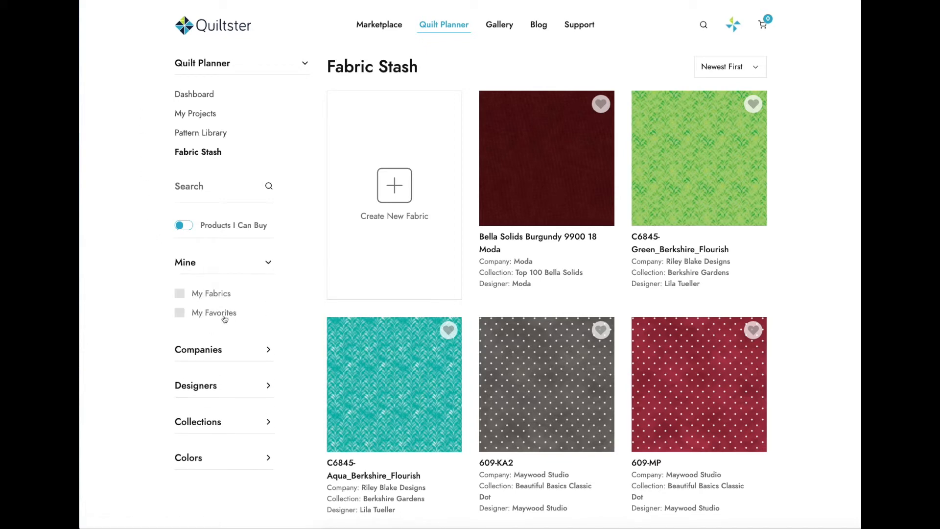
left_click(179, 314)
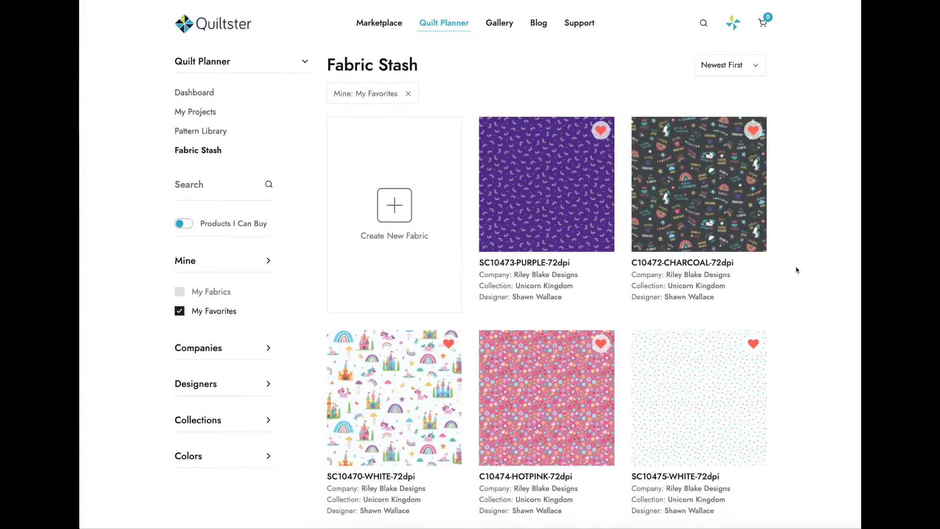
scroll(796, 270, "down", 1)
scroll(796, 269, "down", 4)
scroll(796, 270, "down", 3)
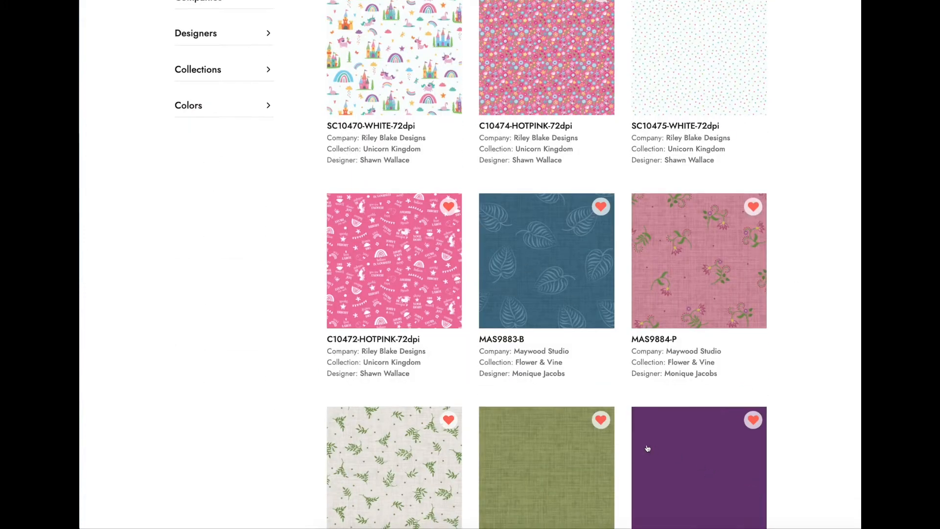
scroll(653, 448, "down", 2)
scroll(789, 380, "down", 6)
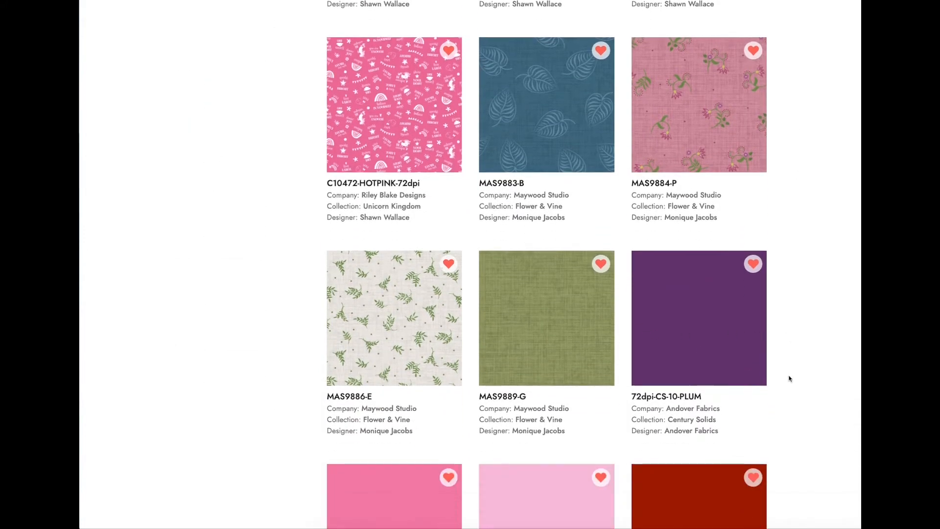
scroll(804, 383, "up", 15)
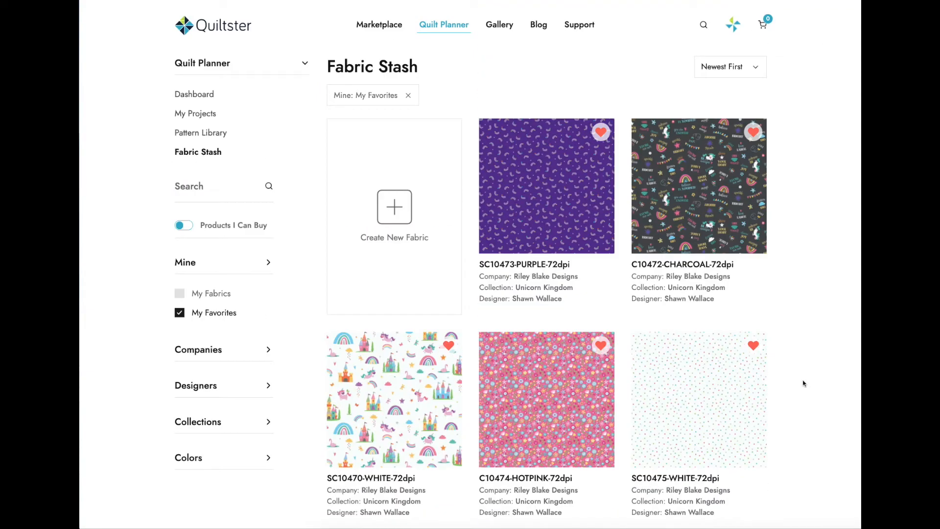
Remove MAS9883-B, MAS9884-P, MAS9886-E, MAS9889-G and 72dpi-CS-10-PLUM from the favorites
scroll(804, 383, "down", 1)
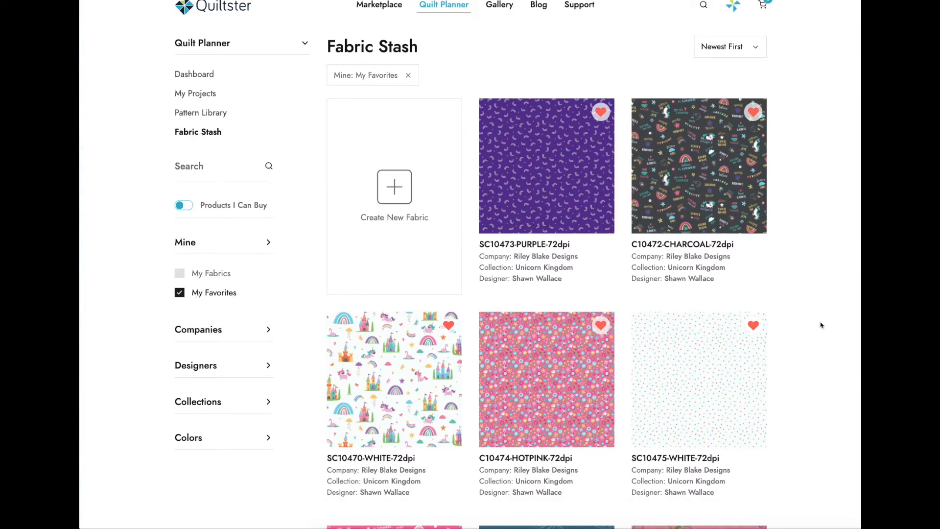
scroll(809, 316, "down", 8)
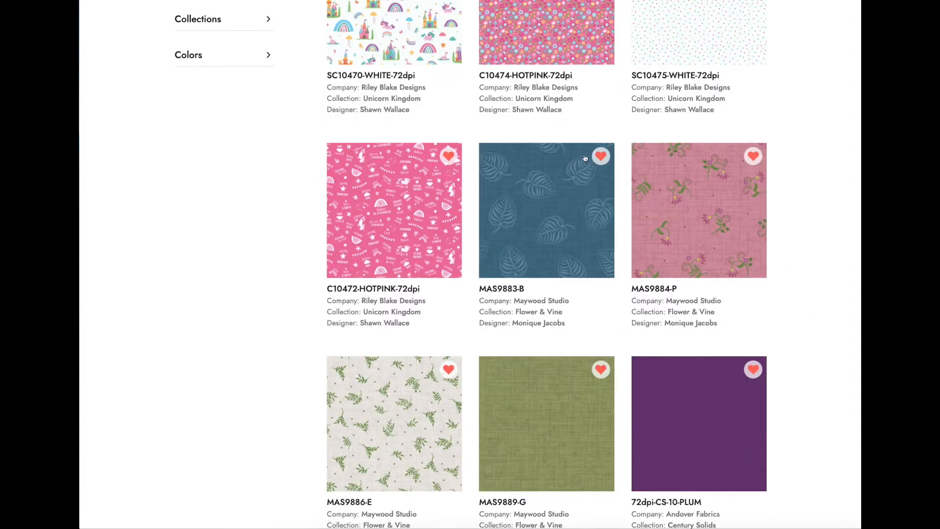
left_click(601, 156)
left_click(753, 156)
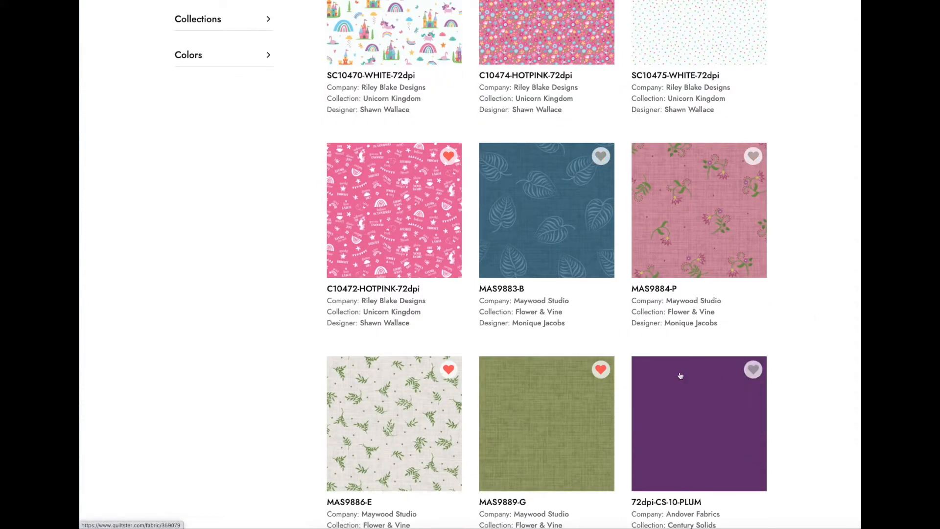
left_click(447, 369)
left_click(601, 370)
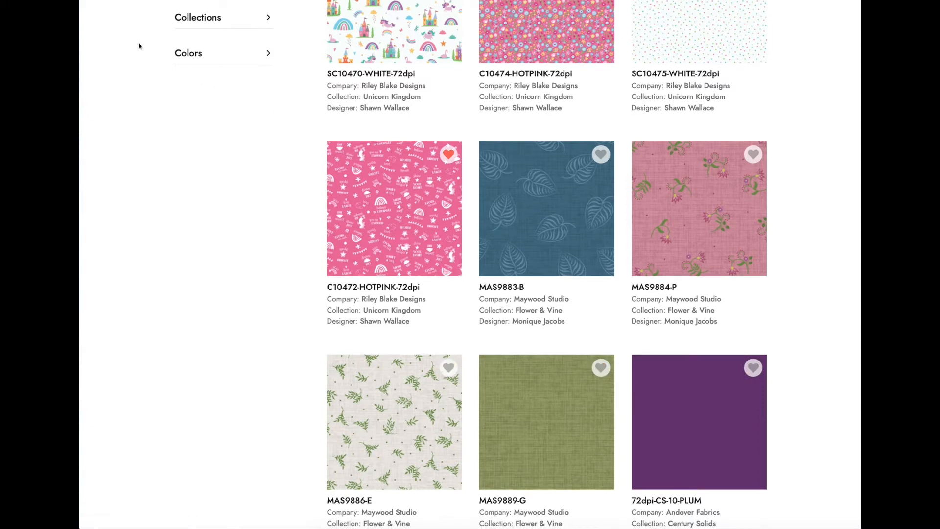
Reload the Fabric Stash page and review the updated favorites list
left_click(116, 1)
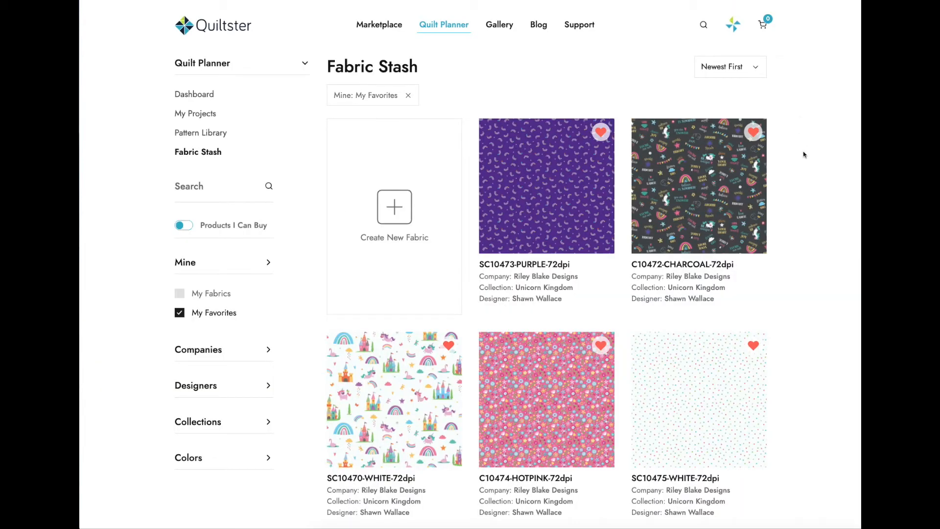
scroll(804, 154, "down", 8)
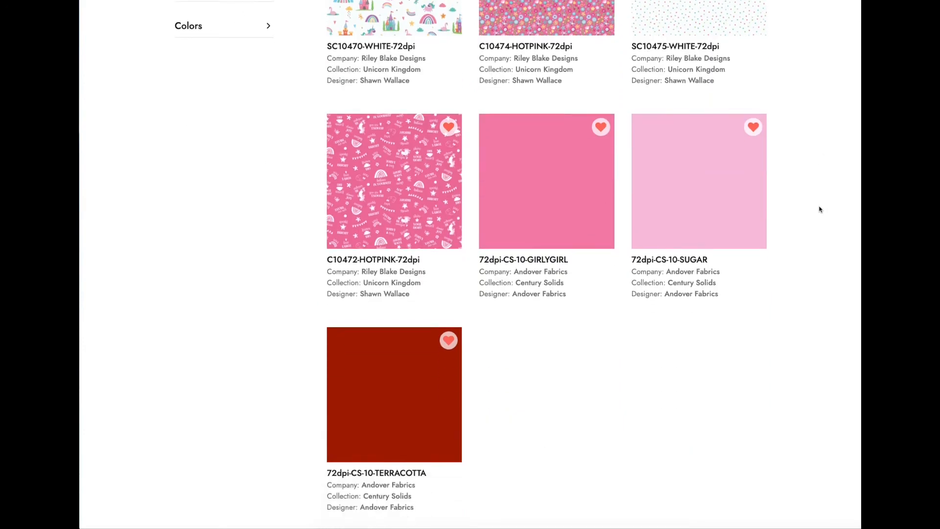
scroll(820, 210, "up", 4)
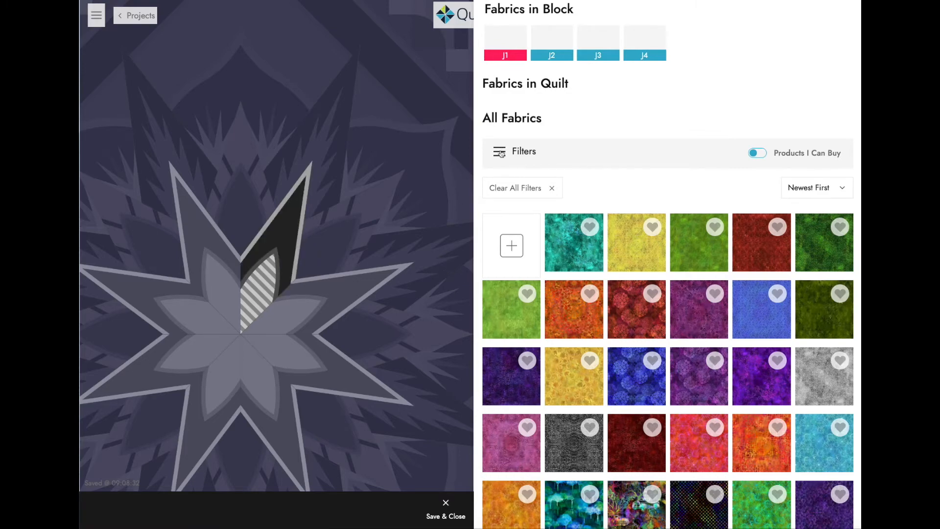
Filter the quilt project's fabric list to My Favorites and collapse the filter options
left_click(500, 153)
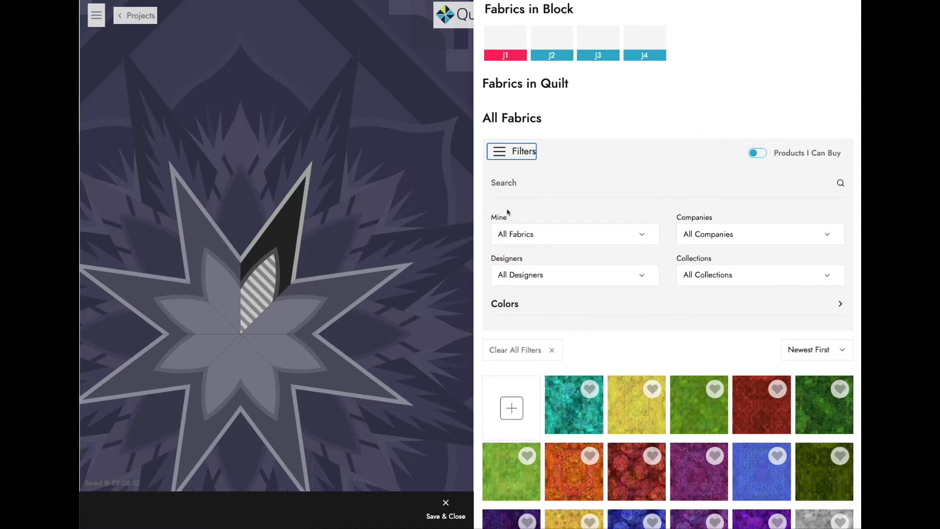
left_click(640, 235)
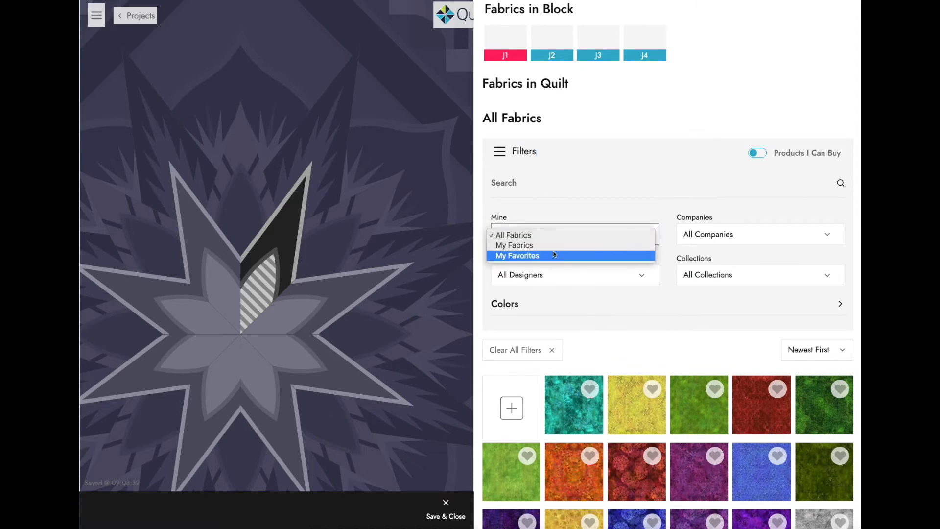
left_click(550, 256)
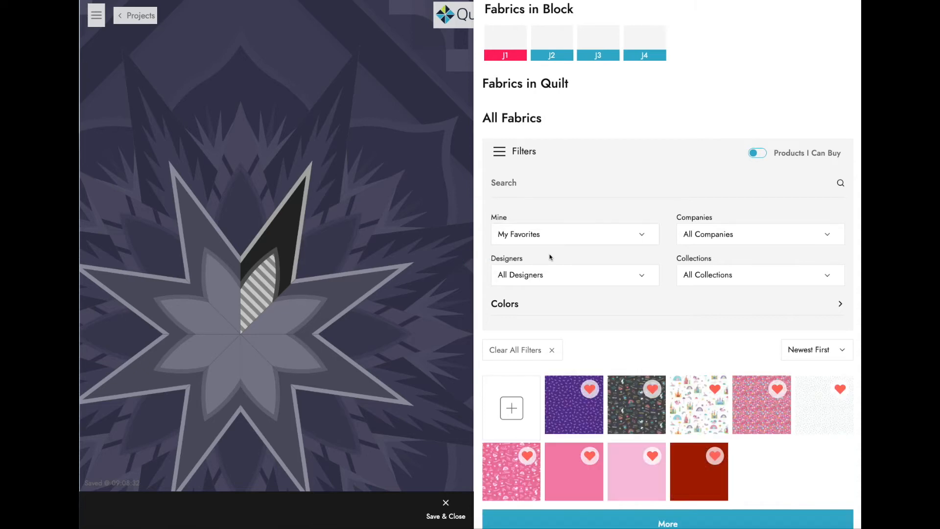
left_click(502, 156)
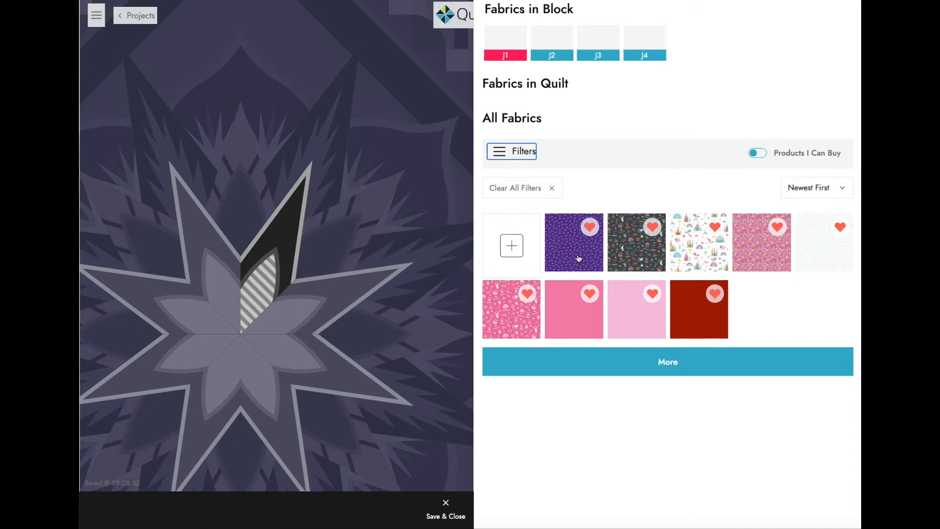
Assign the purple SC10473-PURPLE fabric to star block pieces J1 and J3, and the pink 72dpi-CS-10-GIRLYGIRL fabric to J2 and J4
left_click(579, 258)
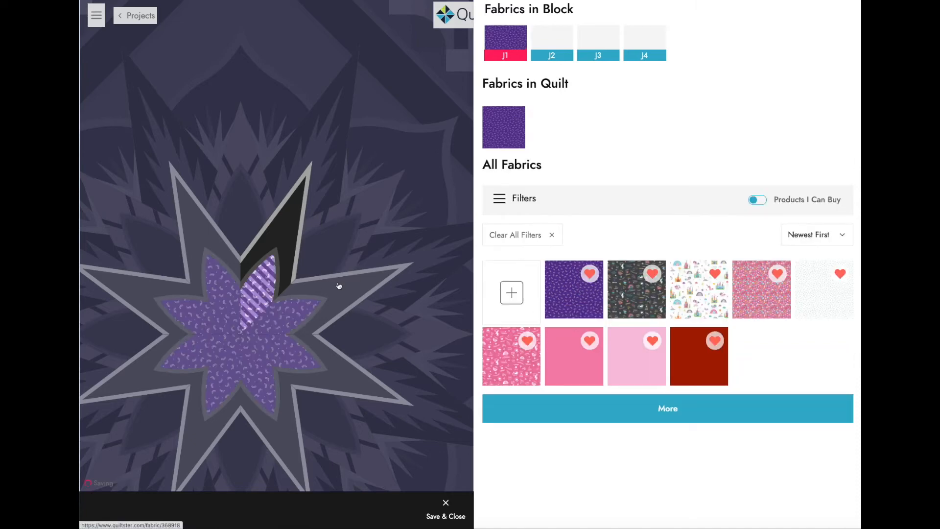
left_click(561, 335)
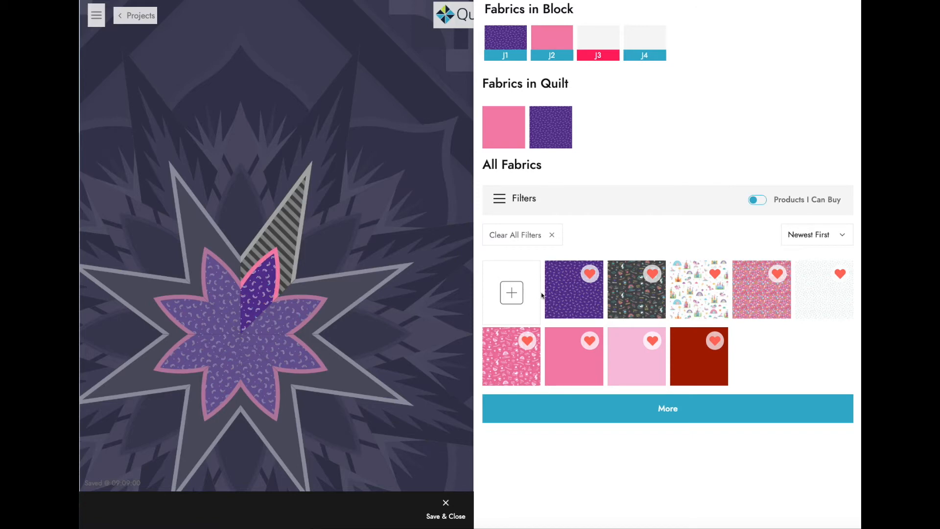
left_click(563, 294)
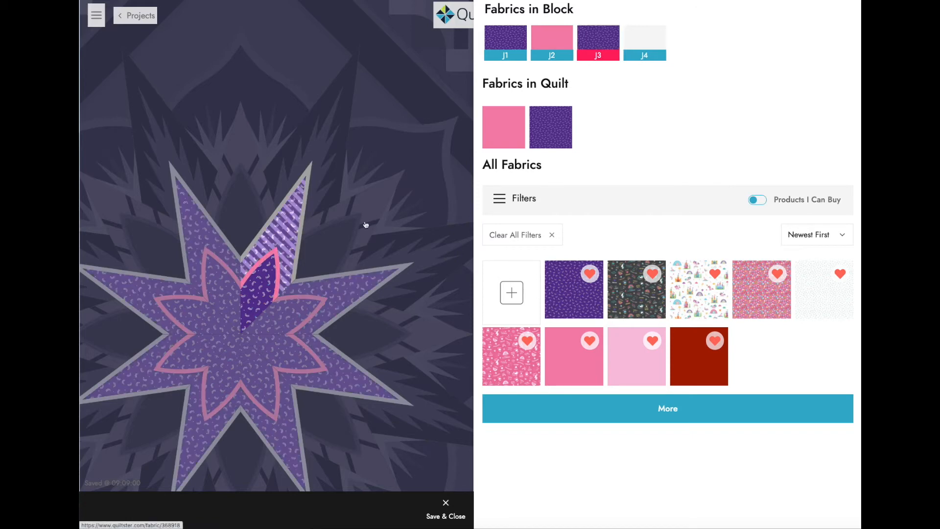
left_click(585, 366)
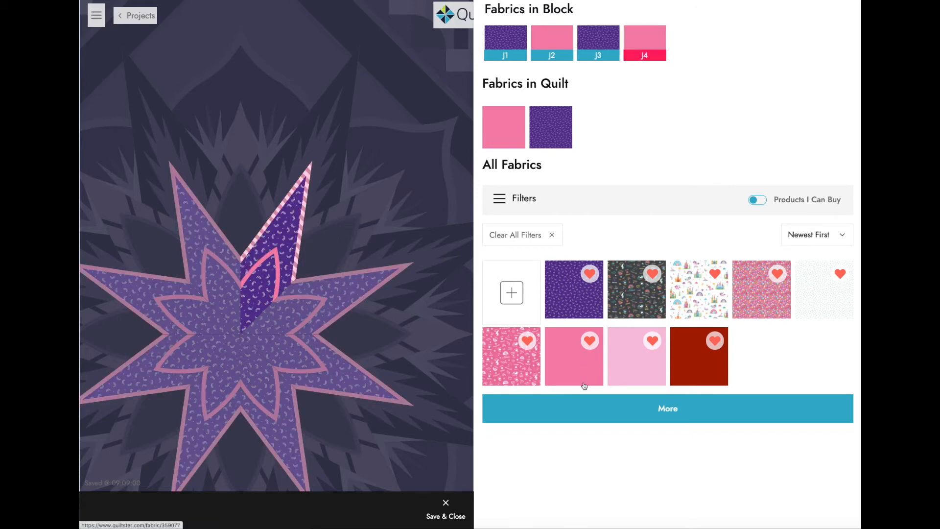
Replace the favorites filter with the company Maywood Studio and the collection Flower & Vine
left_click(552, 236)
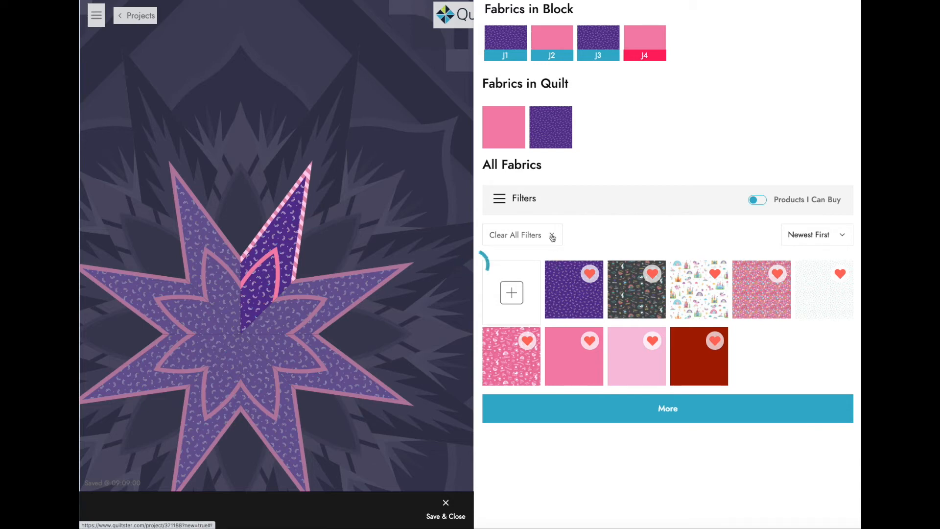
left_click(501, 200)
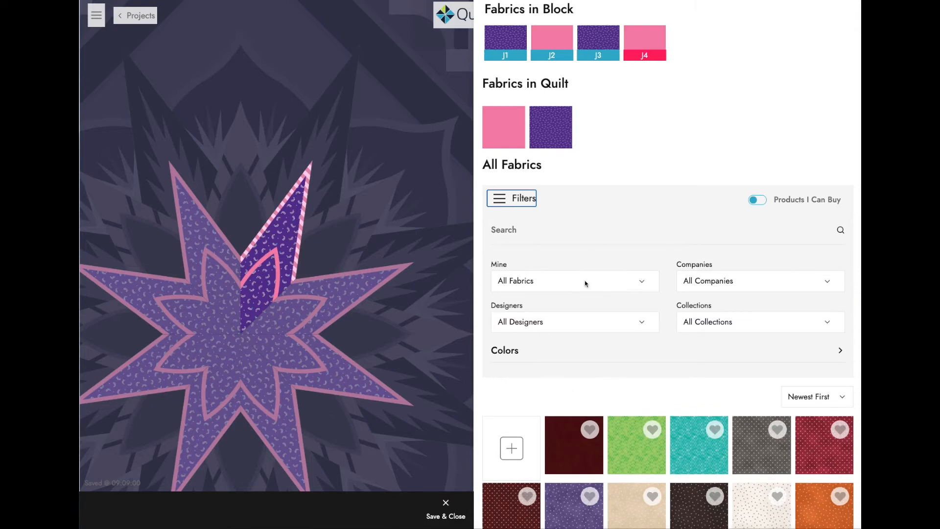
left_click(716, 281)
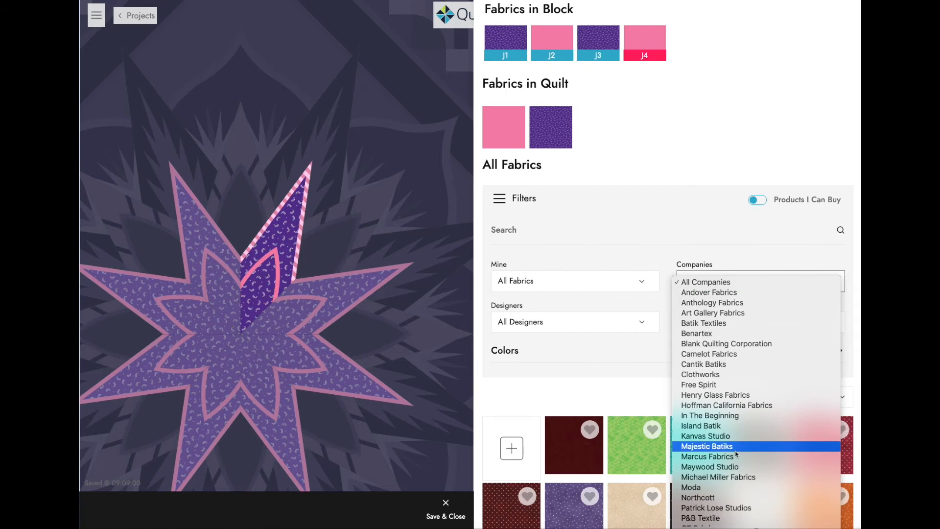
left_click(737, 467)
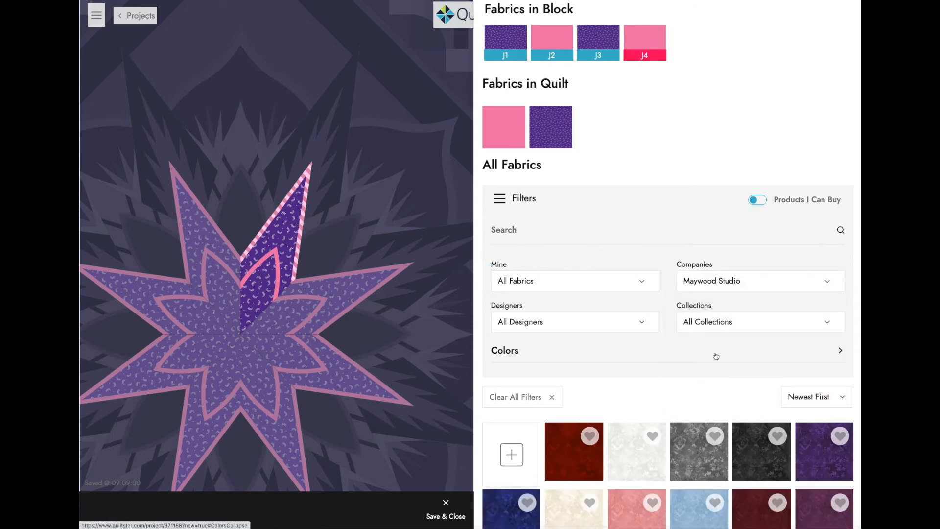
left_click(722, 322)
scroll(750, 395, "down", 5)
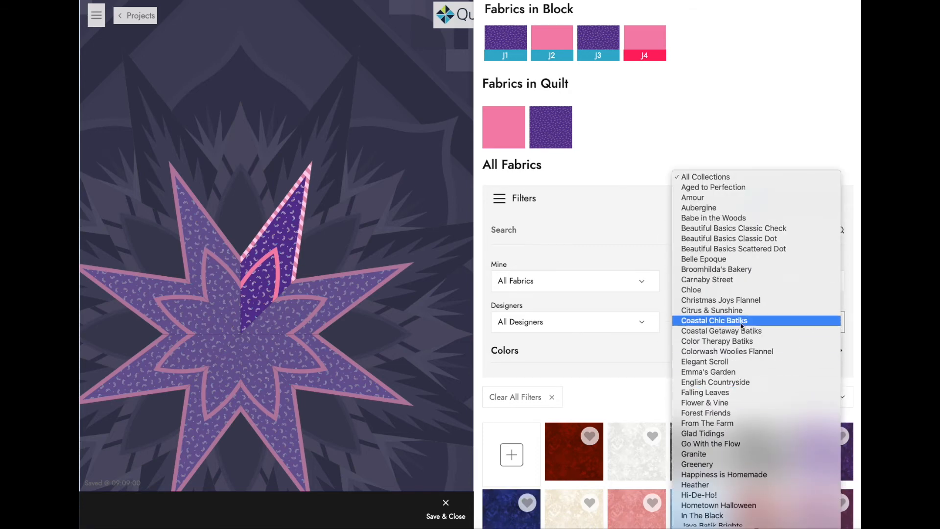
left_click(707, 404)
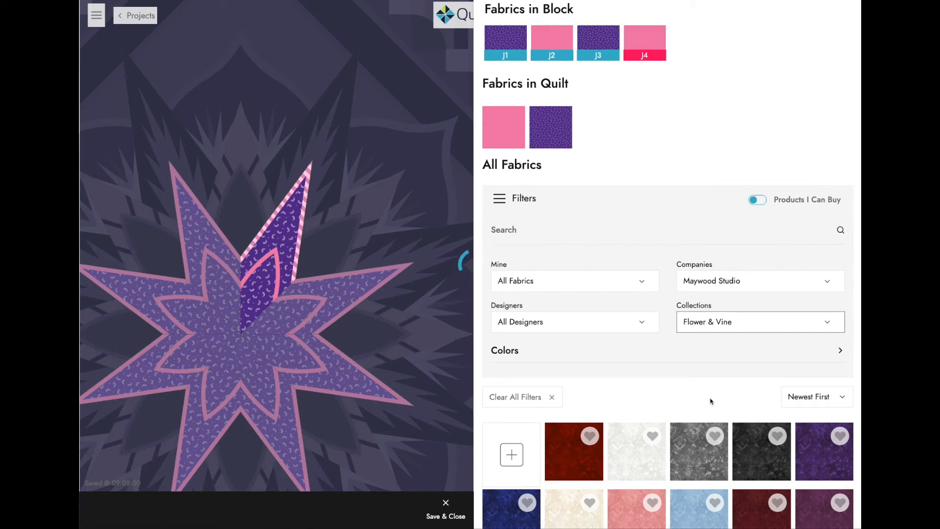
Favorite the burgundy leaf, burgundy floral, pink sprig MAS9884-P, pink stripe and solid burgundy fabrics in the Flower & Vine collection
scroll(675, 380, "down", 1)
scroll(675, 377, "down", 3)
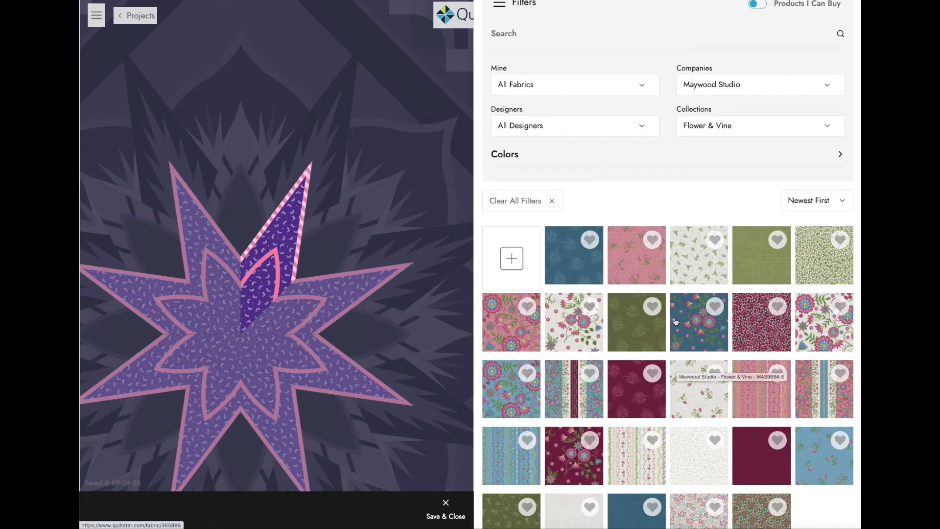
left_click(652, 373)
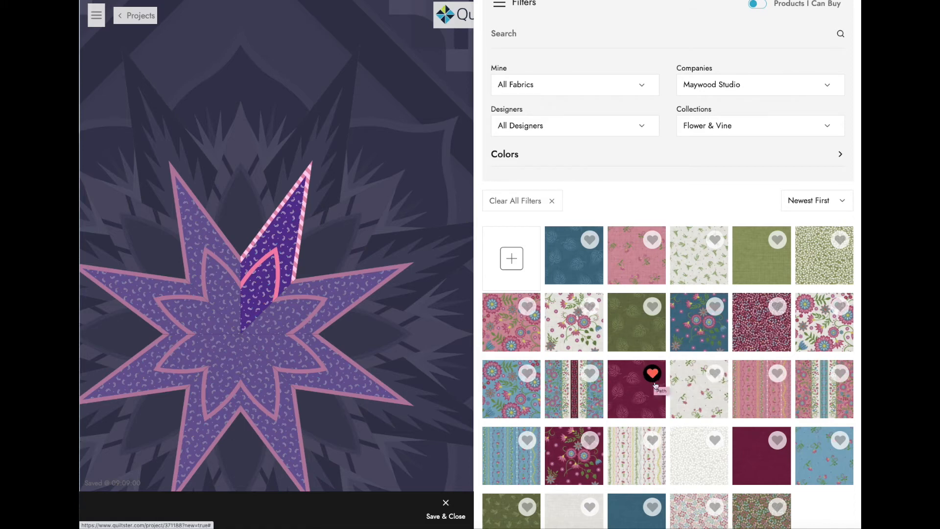
left_click(590, 441)
left_click(652, 240)
scroll(715, 306, "down", 1)
left_click(782, 333)
left_click(778, 398)
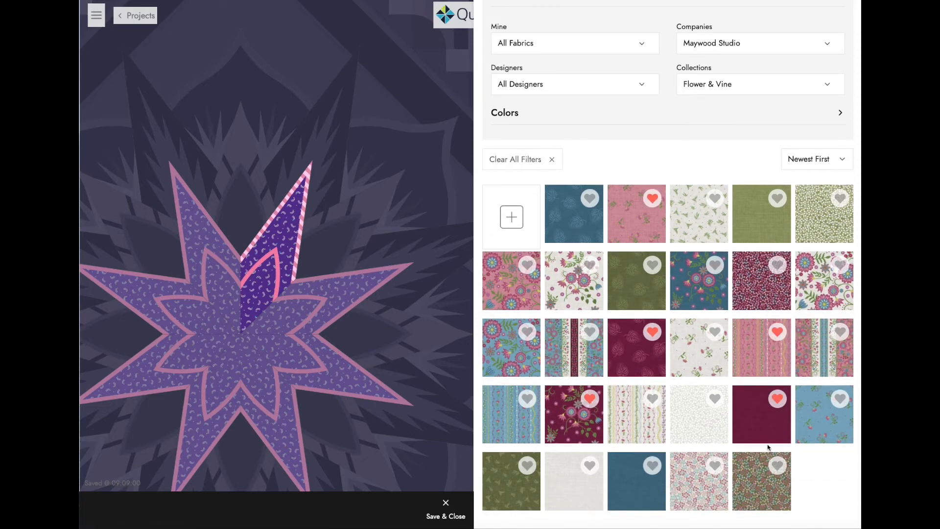
Clear the company and collection filters and show only My Favorites in the project's fabric list
scroll(672, 226, "up", 2)
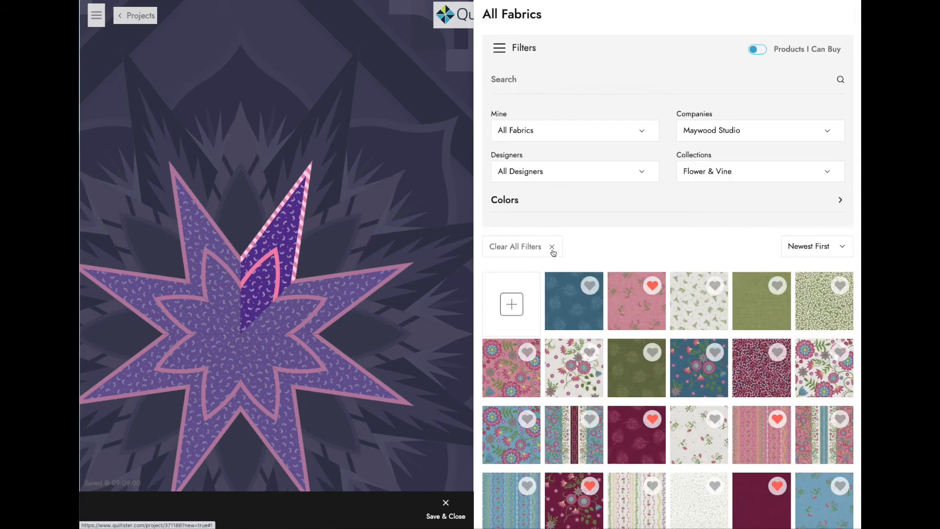
left_click(553, 250)
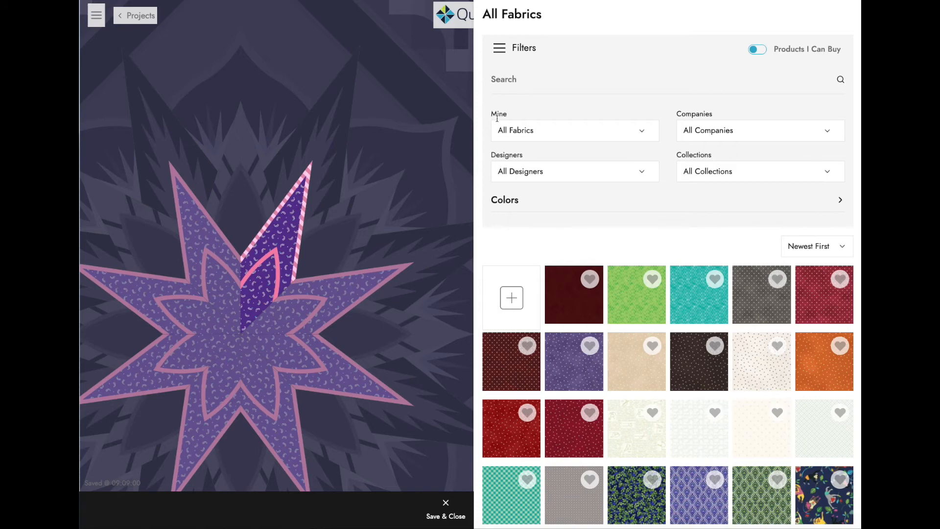
left_click(647, 130)
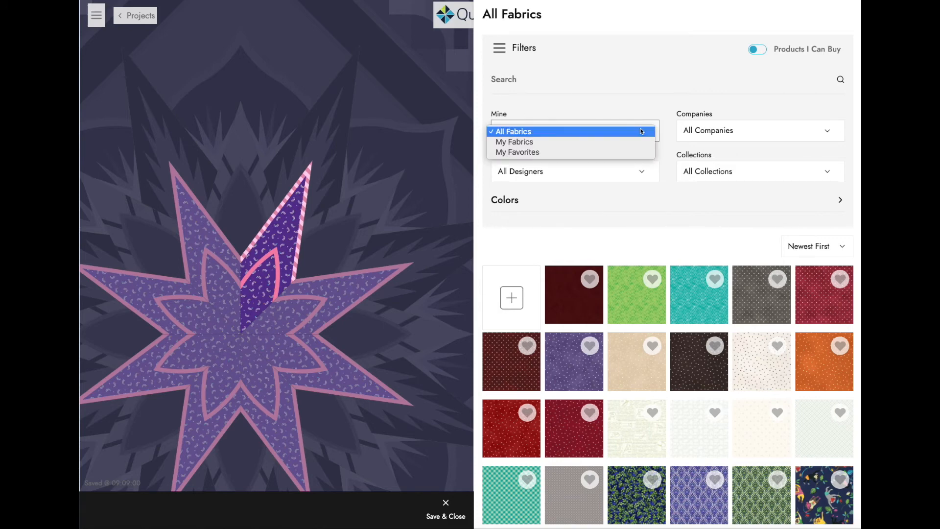
left_click(538, 153)
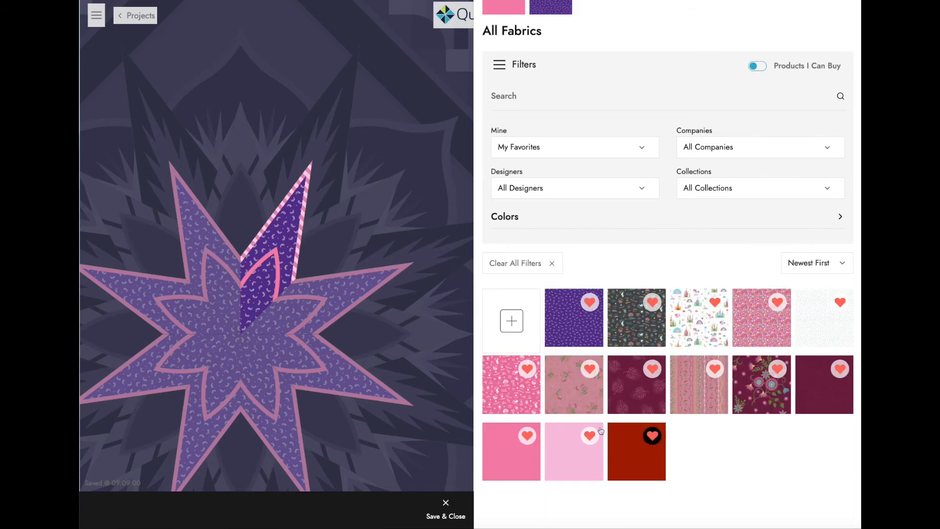
Save and close the star block, and open the quilt's yardage chart by fabric
left_click(445, 505)
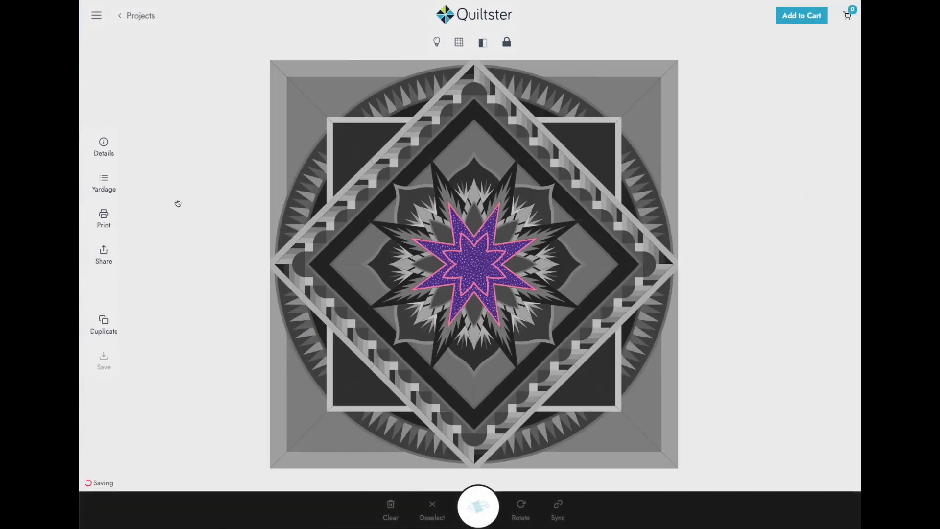
left_click(103, 187)
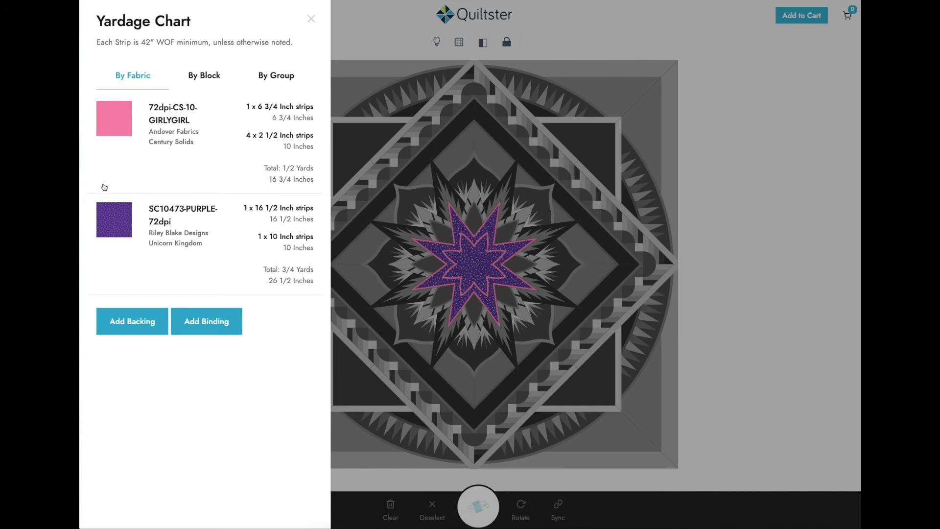
Open the pink fabric for replacement, clear all fabric filters, and show Andover Fabrics' Century Solids collection
left_click(113, 118)
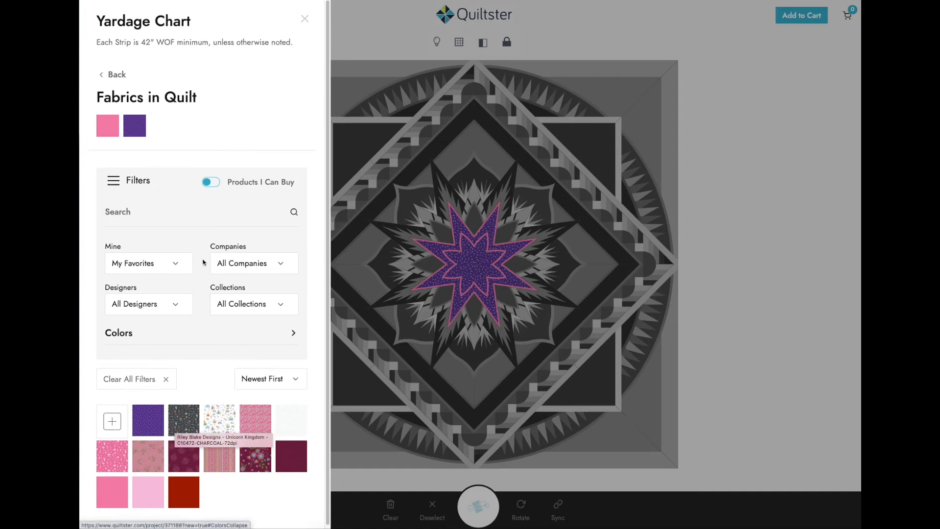
left_click(166, 379)
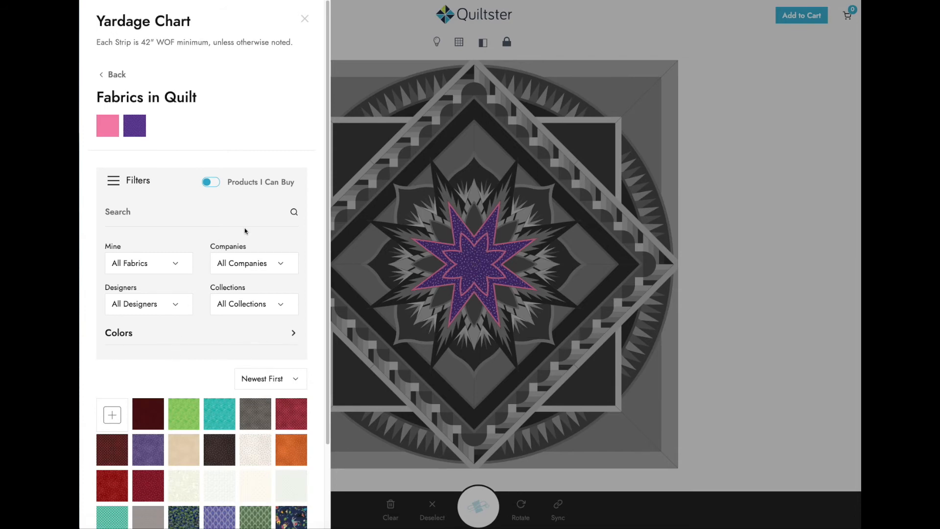
left_click(278, 263)
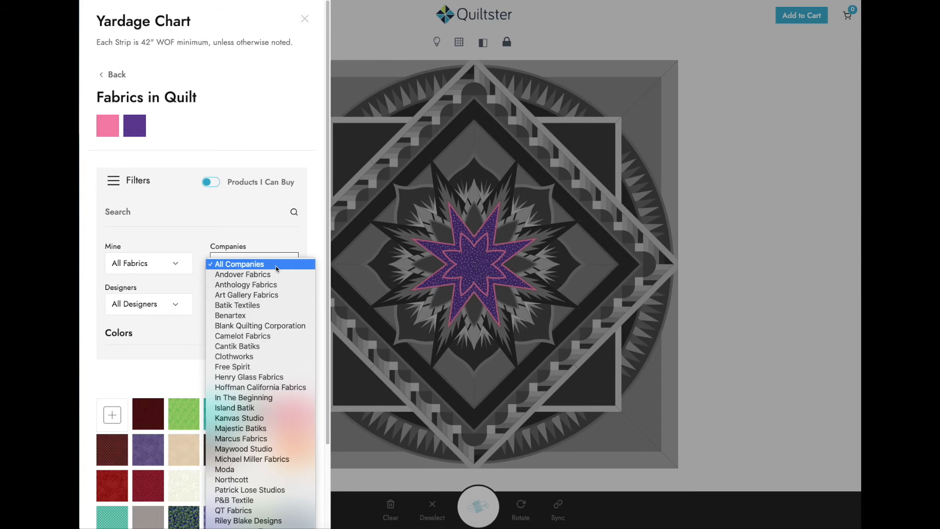
left_click(278, 275)
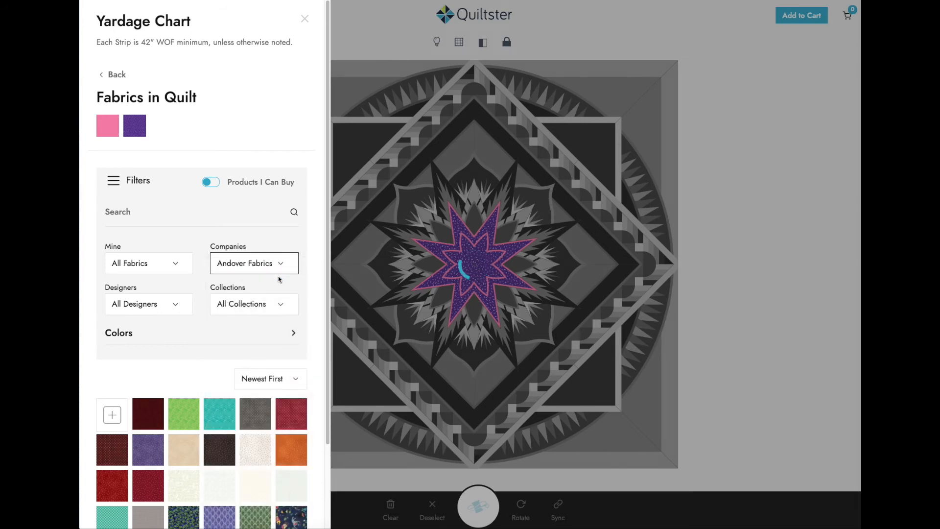
left_click(279, 302)
scroll(296, 358, "down", 3)
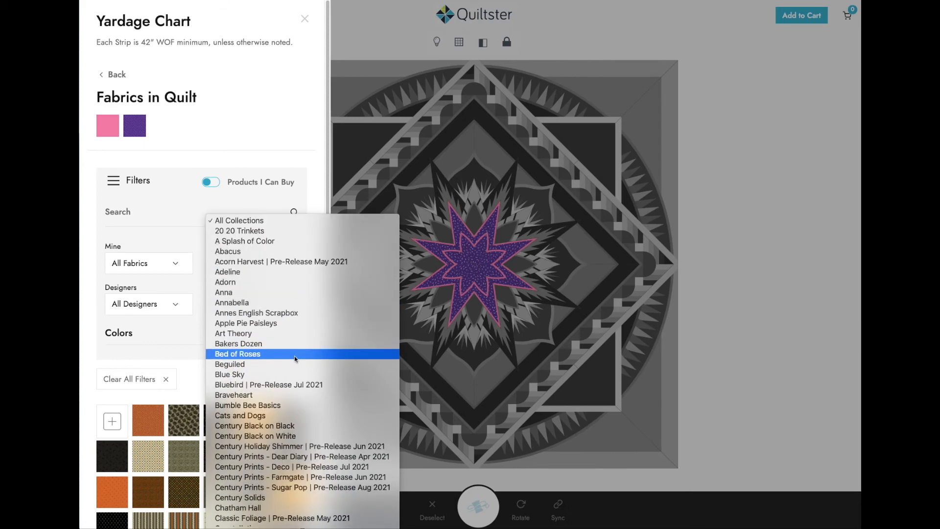
scroll(296, 358, "down", 2)
left_click(293, 439)
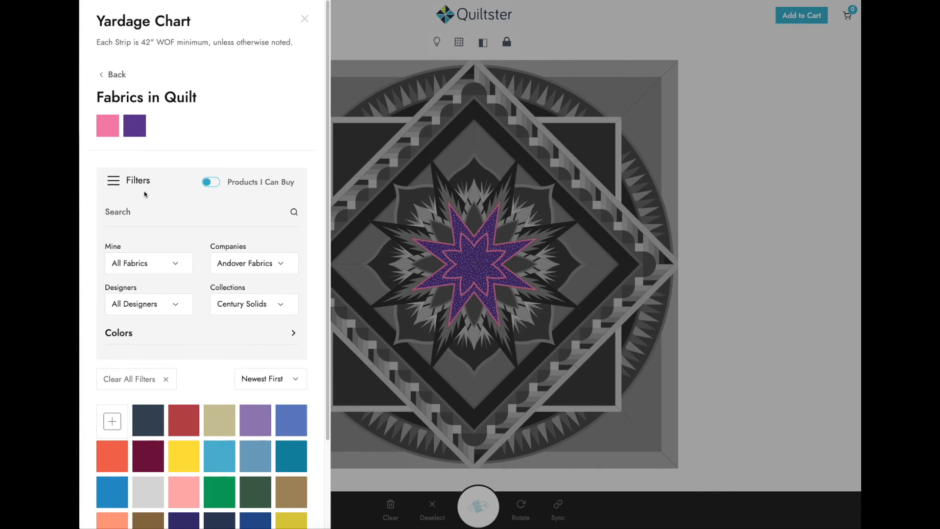
Collapse the filters, load more Century Solids, and replace the quilt's pink fabric with the teal CS-10-BAHAMA solid
left_click(117, 184)
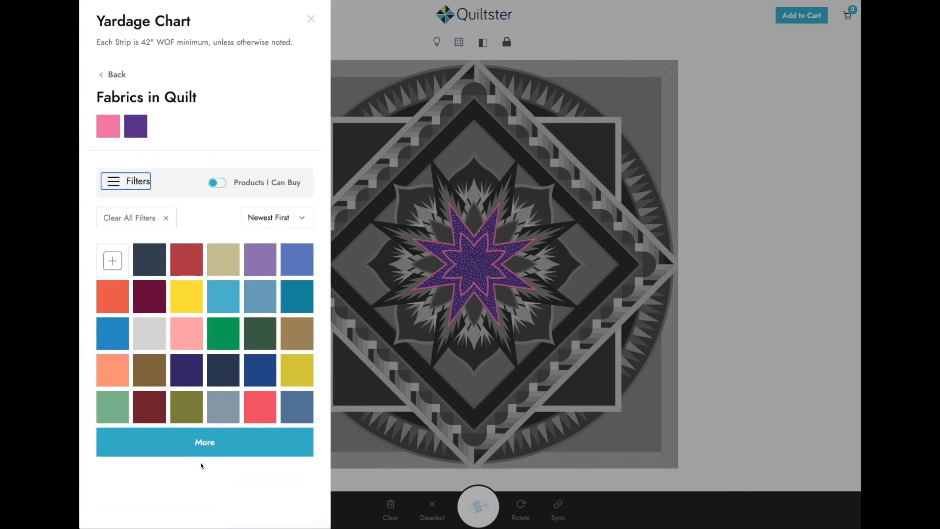
left_click(198, 442)
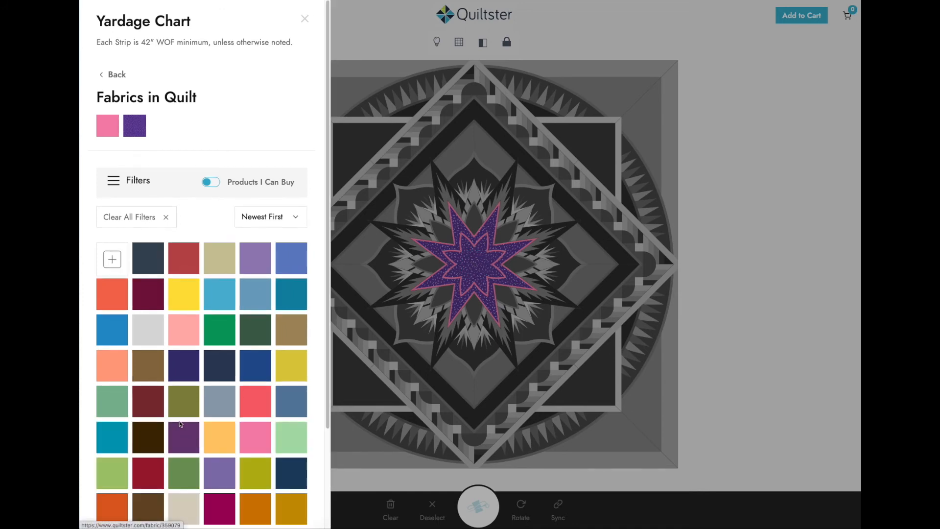
scroll(205, 406, "down", 2)
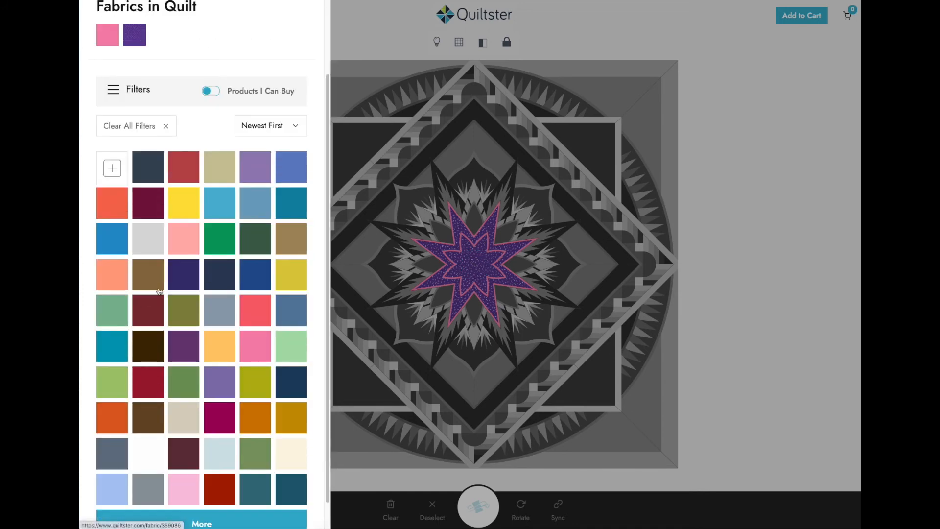
left_click(108, 345)
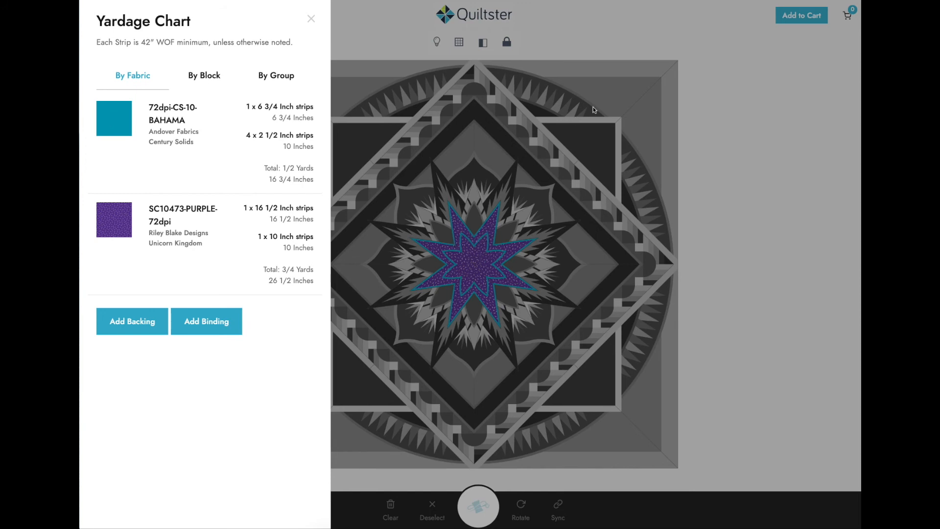
Open the teal fabric for replacement, filter the list to My Favorites, and choose the solid burgundy fabric instead
left_click(114, 120)
left_click(113, 187)
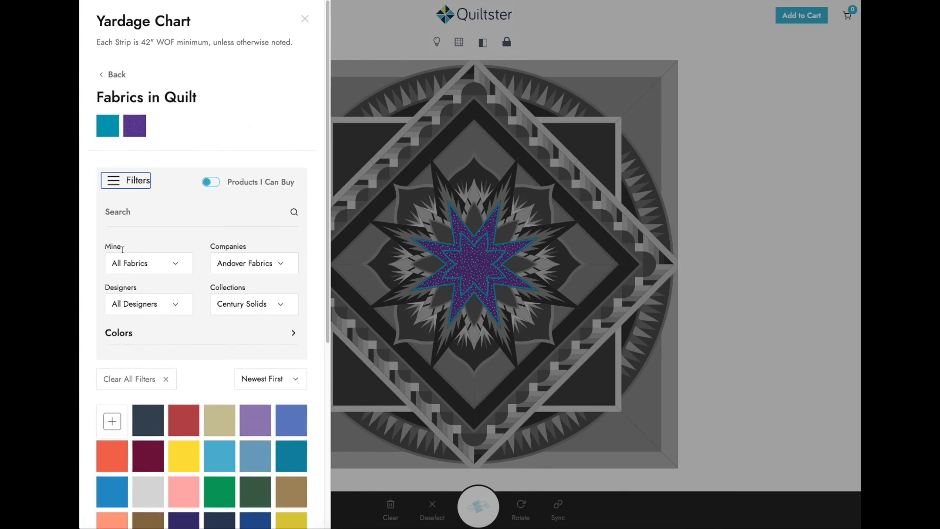
left_click(173, 268)
left_click(148, 286)
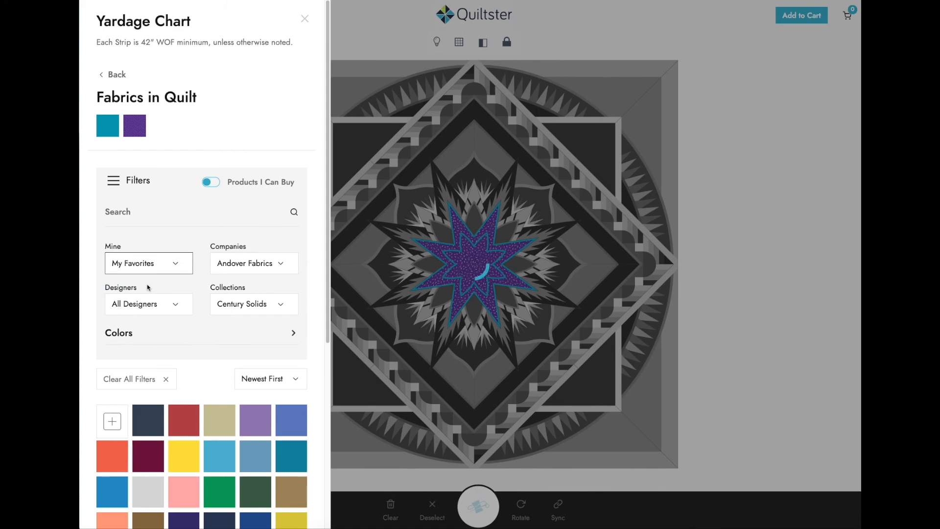
scroll(203, 396, "down", 1)
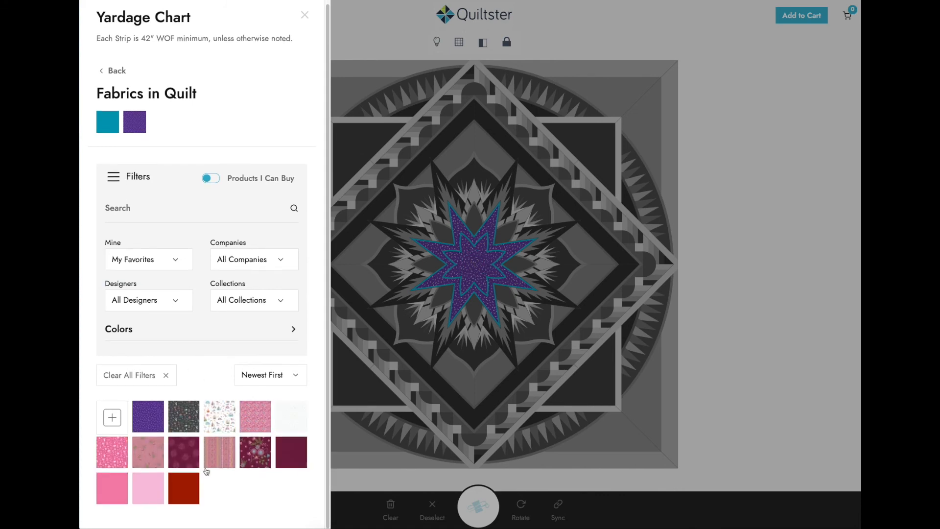
left_click(296, 451)
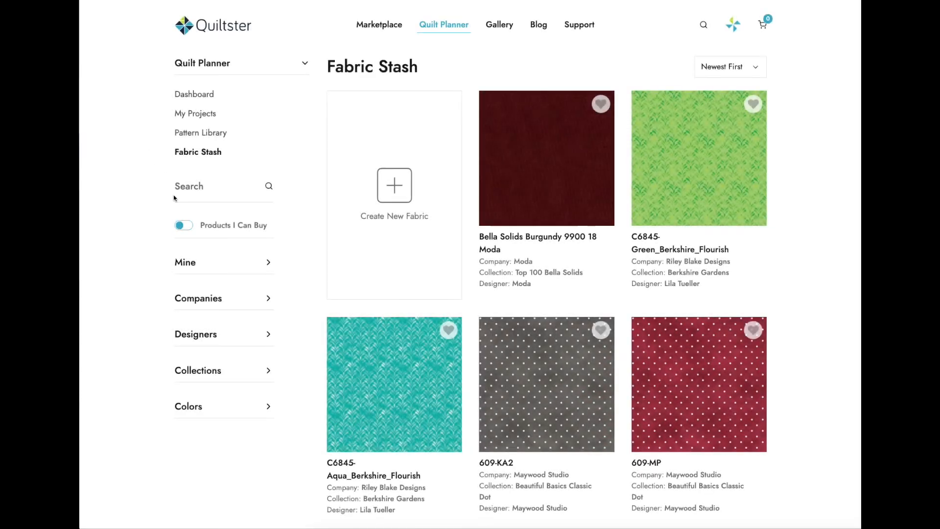
Filter the Fabric Stash to show only My Favorites
left_click(184, 263)
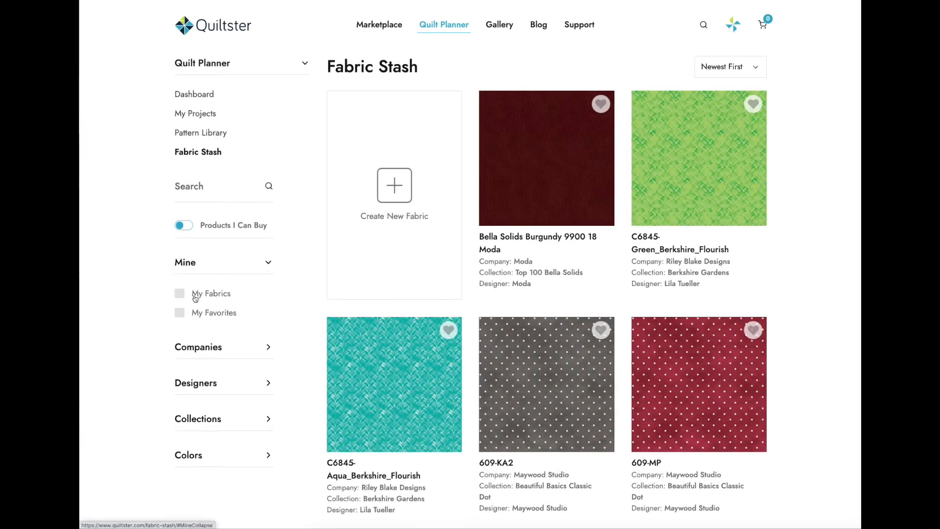
left_click(179, 314)
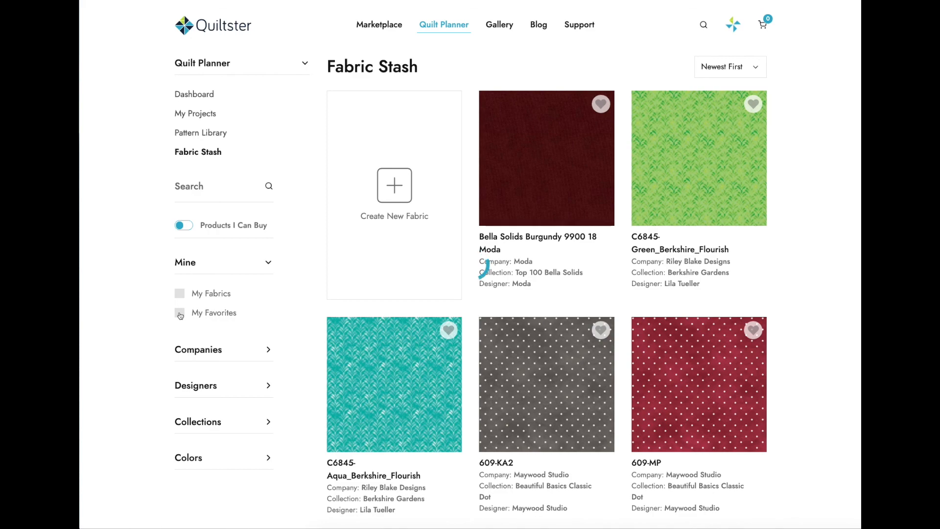